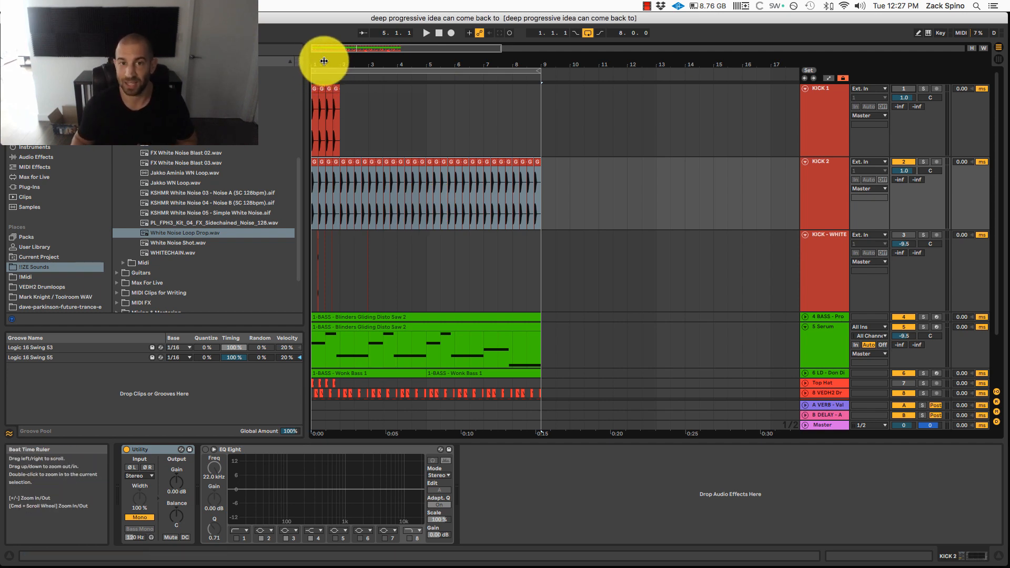
Step: Set the arrangement loop to the first beat of the KICK 1 track, covering both split kick clips
{"action": "mouse_move", "coordinate": [325, 61]}
{"action": "left_mouse_down"}
{"action": "mouse_move", "coordinate": [361, 62]}
{"action": "mouse_move", "coordinate": [319, 63]}
{"action": "mouse_move", "coordinate": [315, 85]}
{"action": "left_mouse_up"}
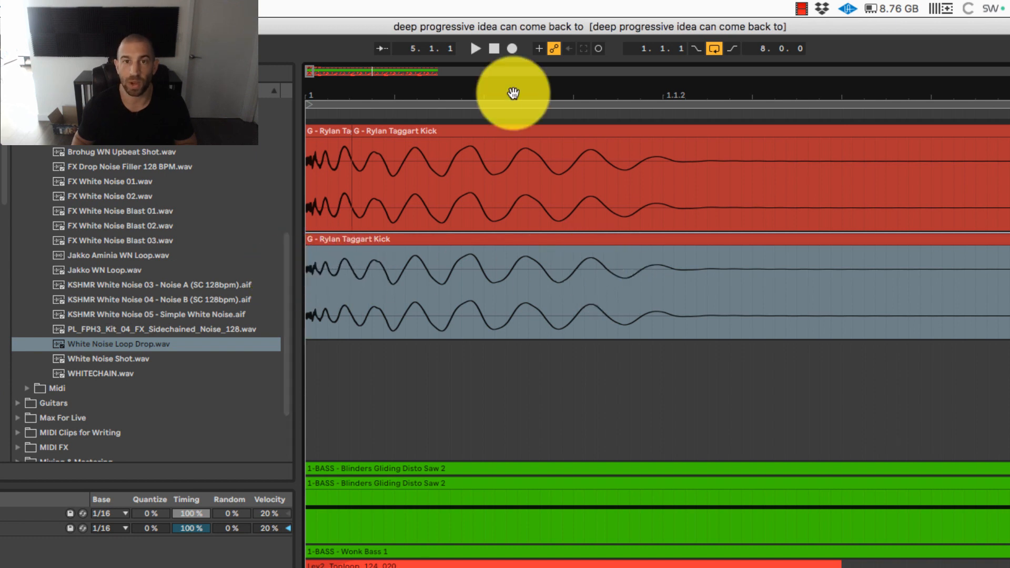
{"action": "left_click_drag", "start_coordinate": [516, 92], "coordinate": [458, 93]}
{"action": "left_click", "coordinate": [1009, 239]}
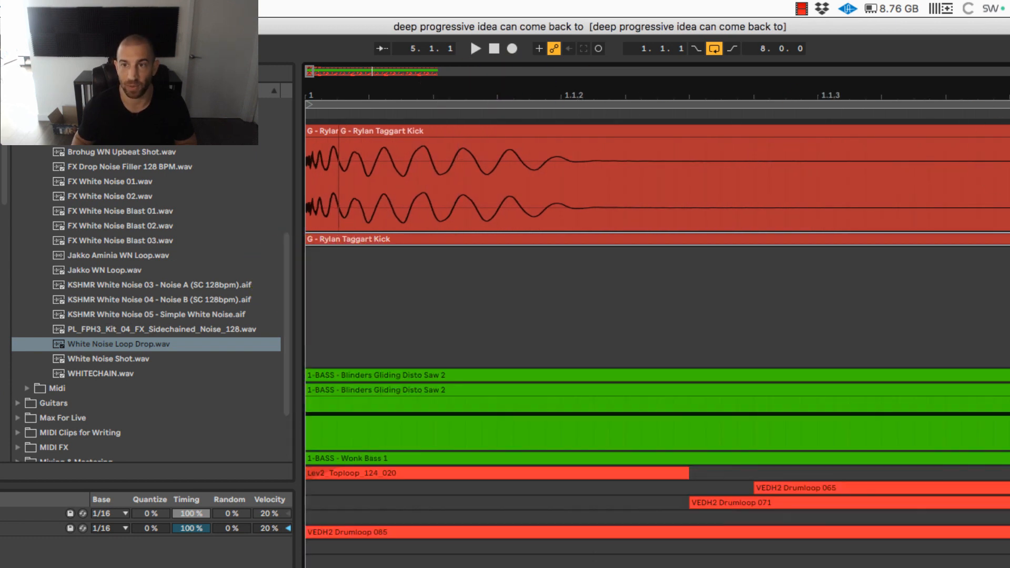
{"action": "mouse_move", "coordinate": [330, 100]}
{"action": "left_mouse_down"}
{"action": "mouse_move", "coordinate": [317, 93]}
{"action": "mouse_move", "coordinate": [348, 92]}
{"action": "left_mouse_up"}
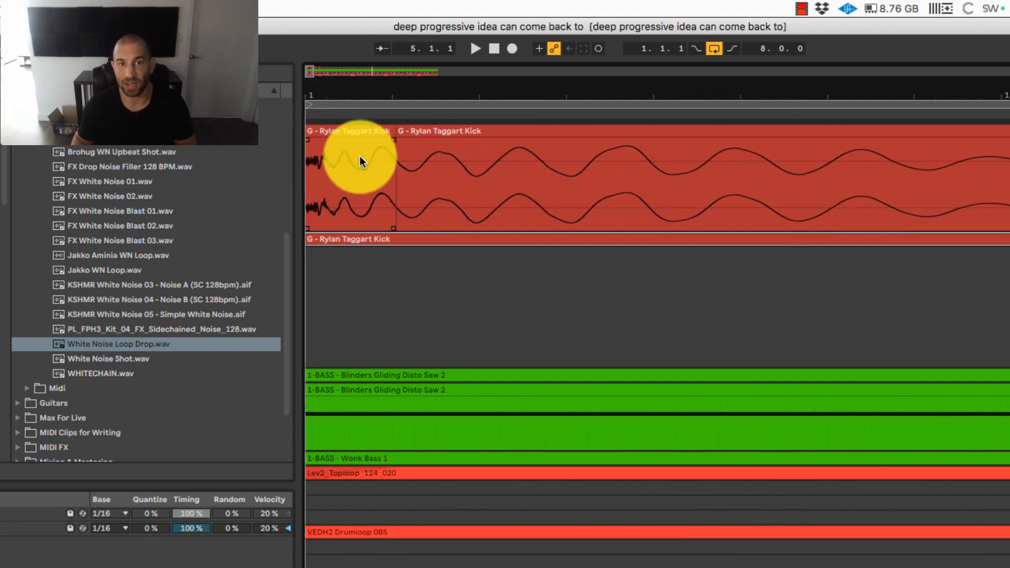
{"action": "left_click_drag", "start_coordinate": [426, 91], "coordinate": [428, 97]}
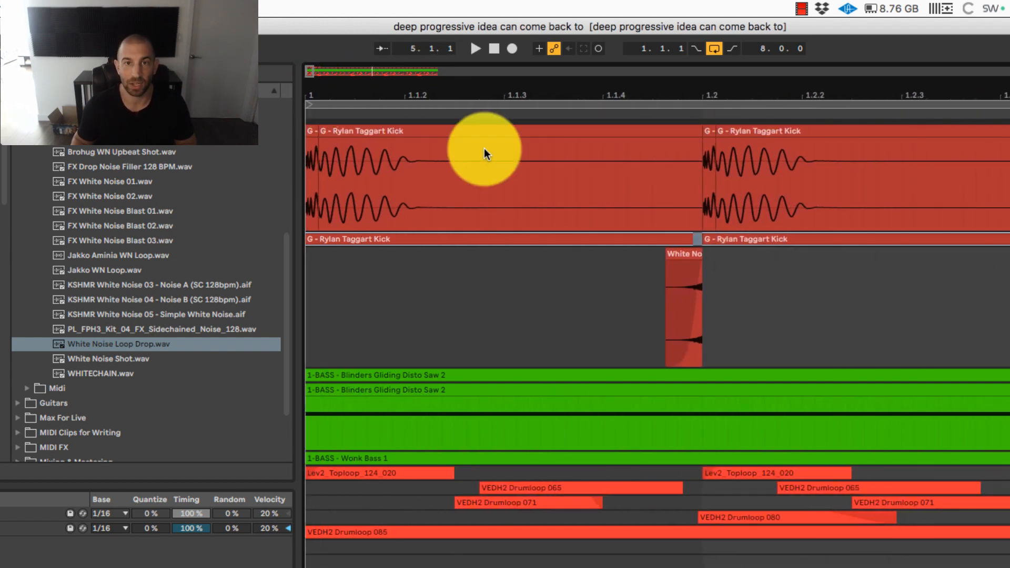
{"action": "left_click_drag", "start_coordinate": [699, 186], "coordinate": [236, 162]}
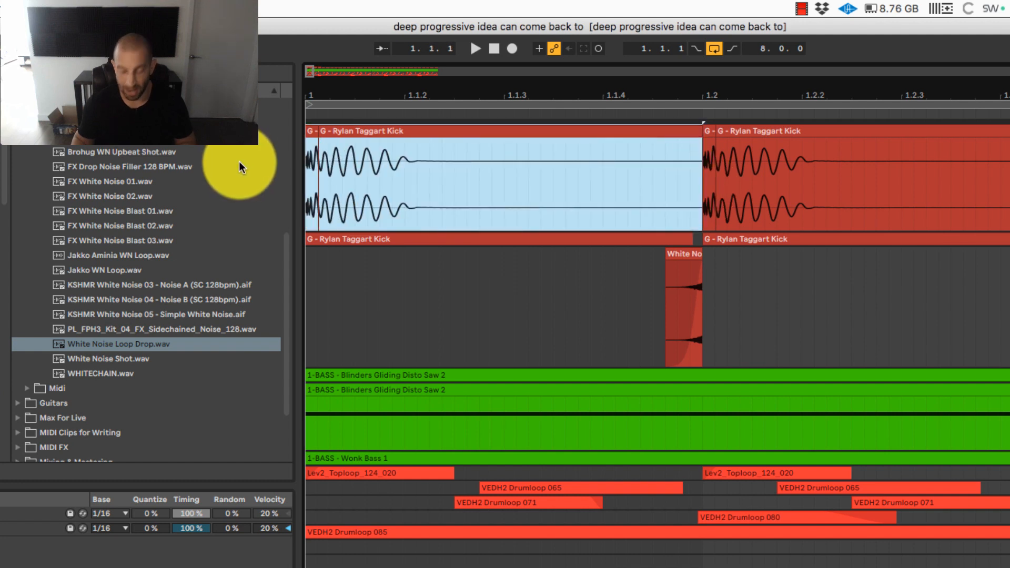
{"action": "key", "text": "super+l"}
Step: Deactivate the longer tail clip of the first kick on KICK 1 and play the loop without it
{"action": "left_click", "coordinate": [345, 131]}
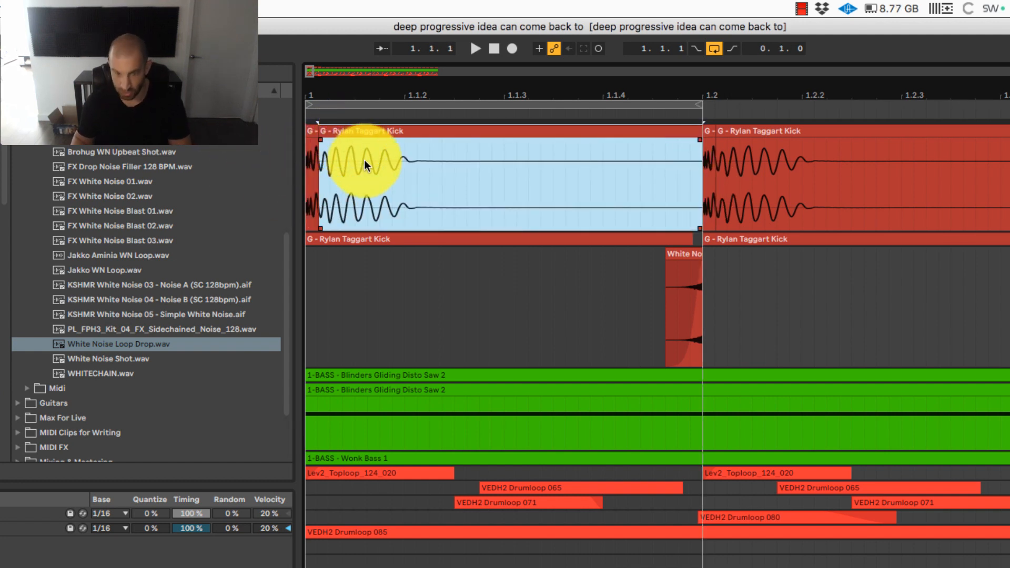
{"action": "left_click", "coordinate": [365, 160]}
{"action": "left_click", "coordinate": [367, 132]}
{"action": "key", "text": "Delete"}
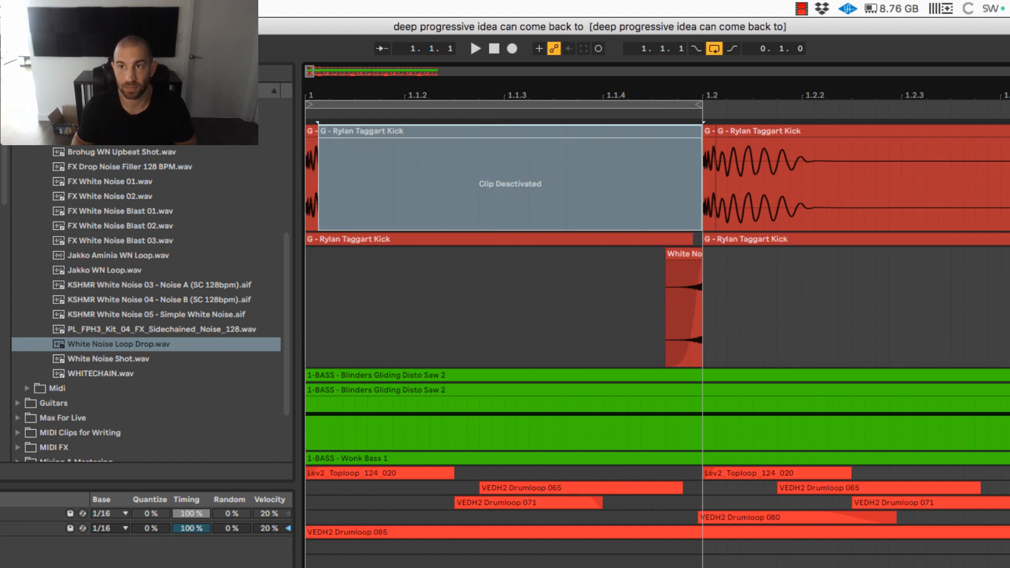
{"action": "key", "text": "space"}
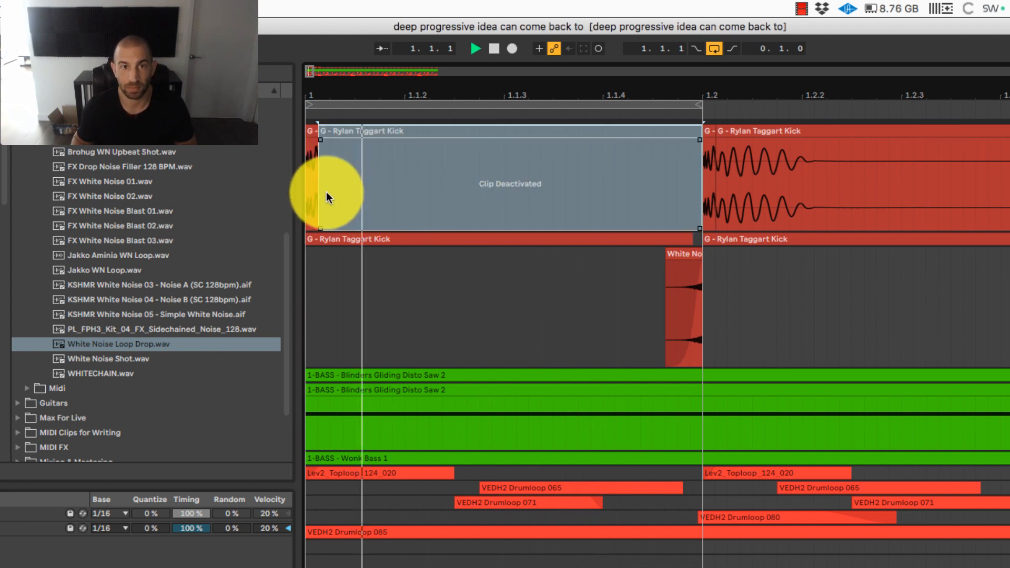
{"action": "key", "text": "space"}
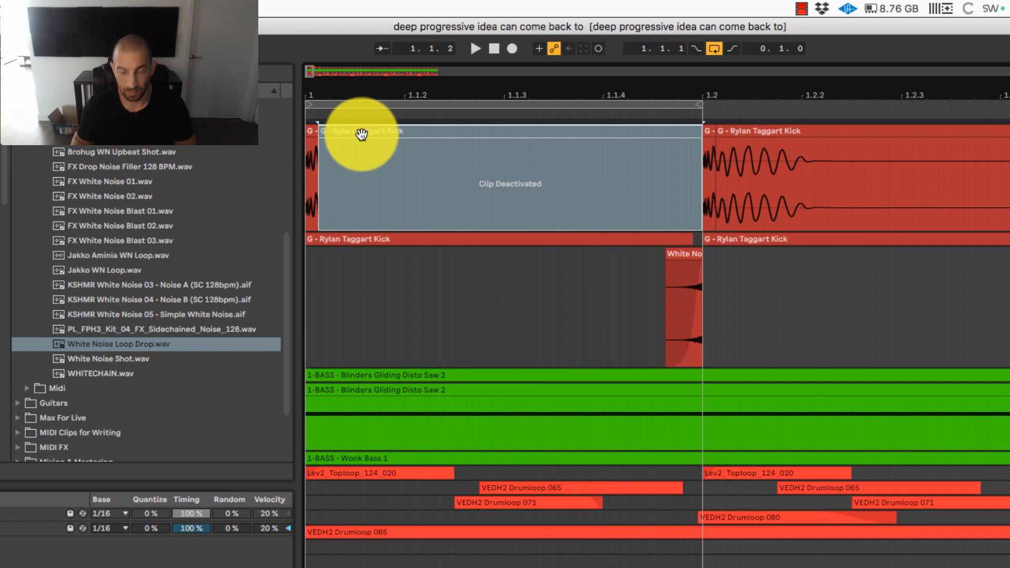
Step: Compare the loop with the kick's tail clip active and deactivated, leaving the clip active
{"action": "left_click", "coordinate": [361, 134]}
{"action": "key", "text": "0"}
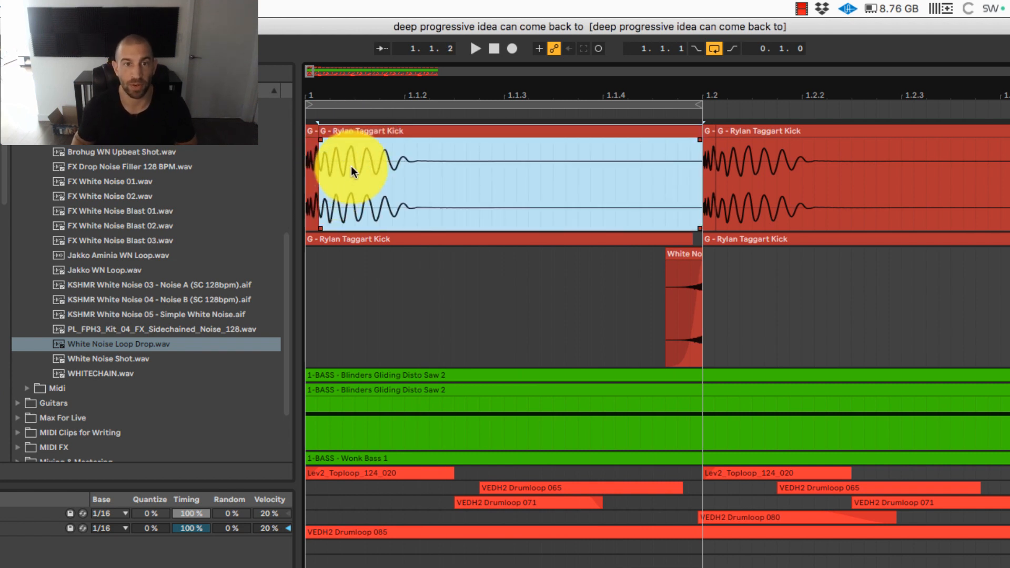
{"action": "key", "text": "space"}
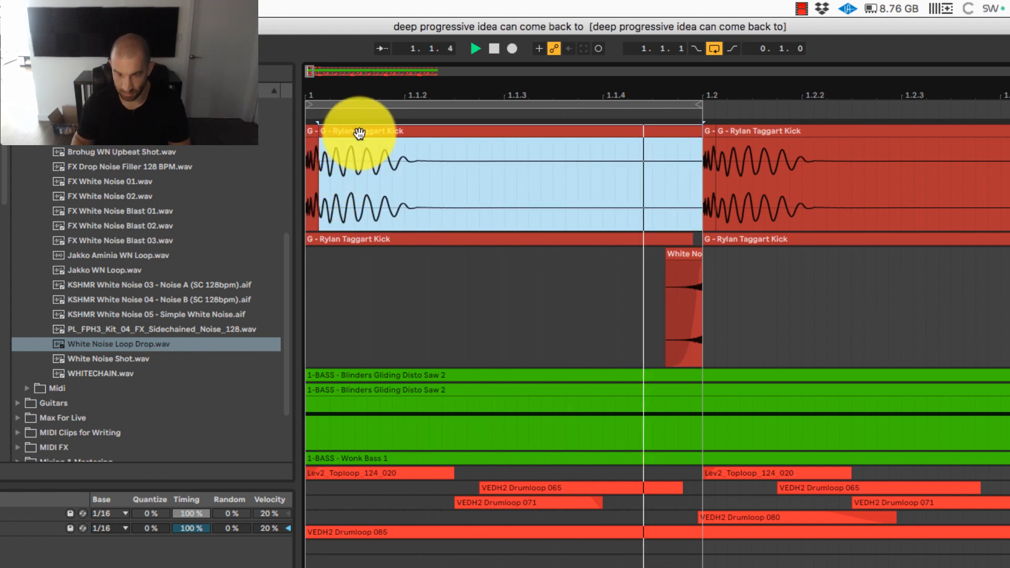
{"action": "key", "text": "0"}
{"action": "key", "text": "space"}
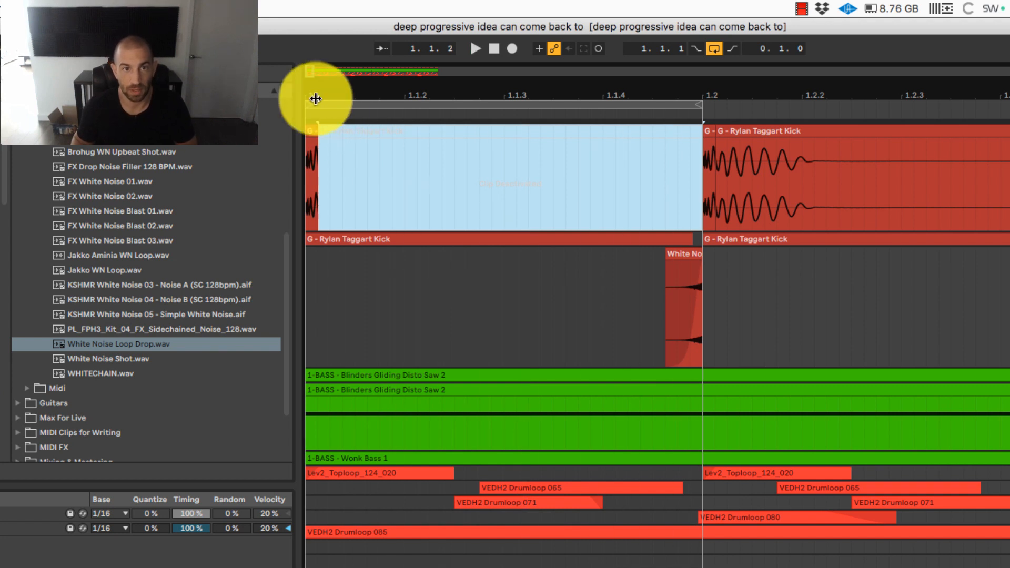
{"action": "left_click_drag", "start_coordinate": [316, 99], "coordinate": [304, 100]}
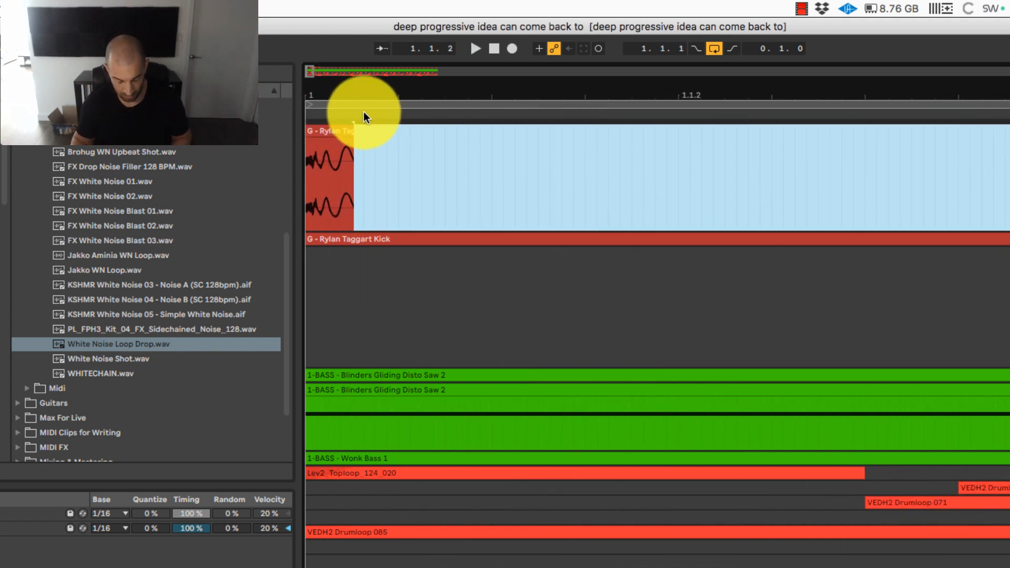
{"action": "key", "text": "0"}
Step: Examine the KICK 1 waveform at sample level where the short click clip meets the tail clip
{"action": "left_click_drag", "start_coordinate": [339, 93], "coordinate": [345, 94]}
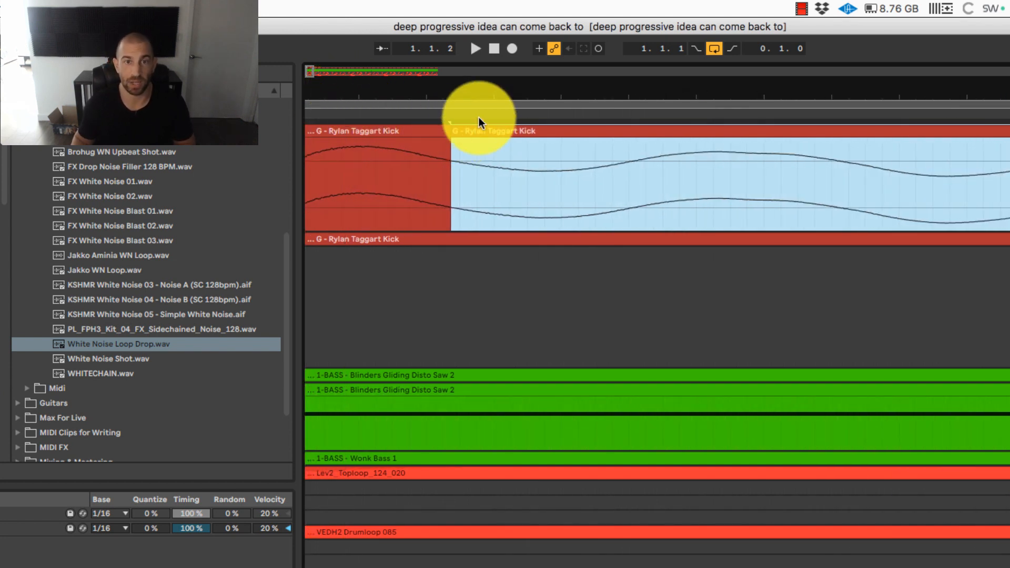
{"action": "left_click_drag", "start_coordinate": [444, 90], "coordinate": [465, 127]}
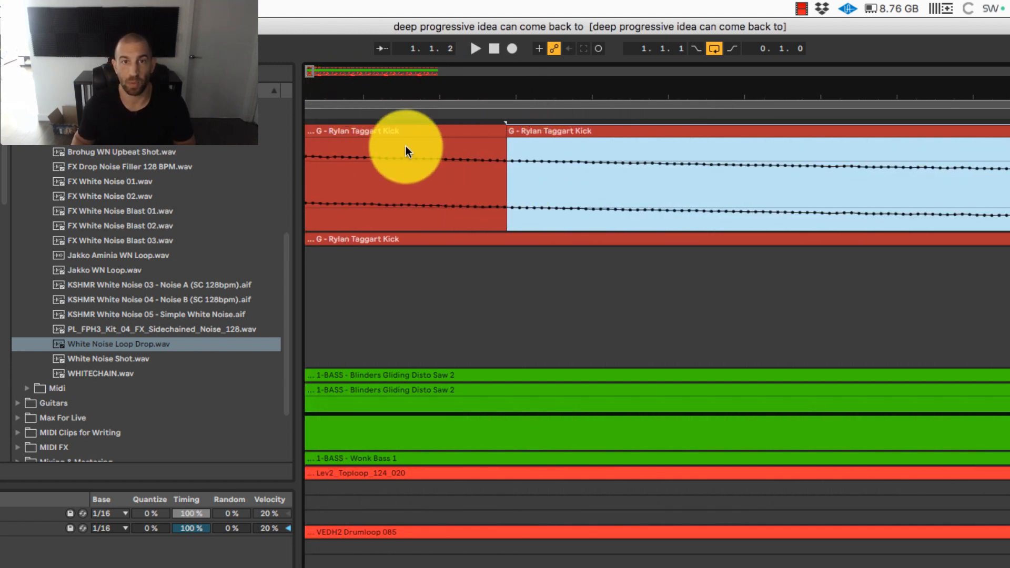
{"action": "left_click_drag", "start_coordinate": [503, 90], "coordinate": [503, 91]}
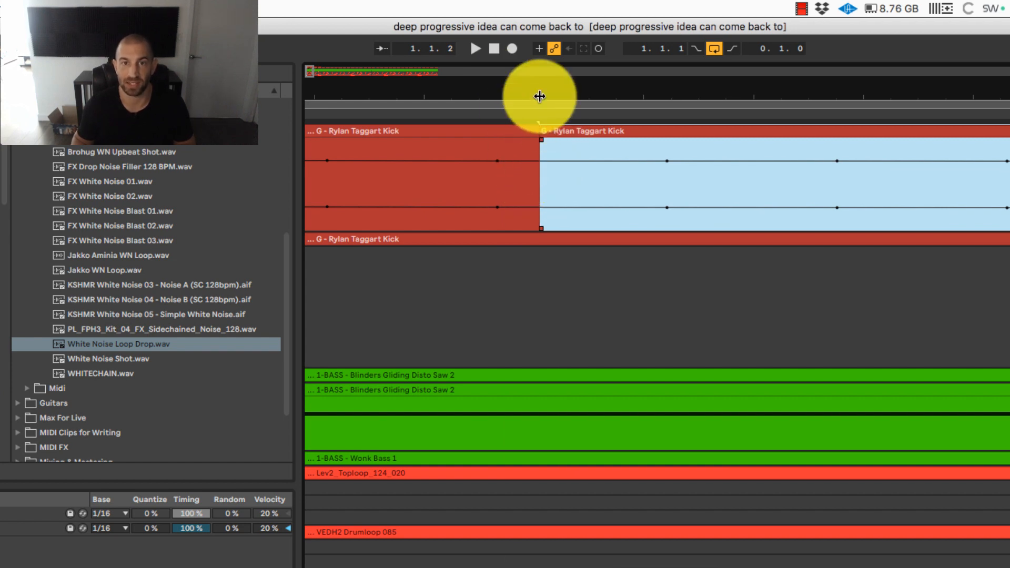
{"action": "left_click_drag", "start_coordinate": [539, 96], "coordinate": [324, 96]}
{"action": "left_click", "coordinate": [1009, 280]}
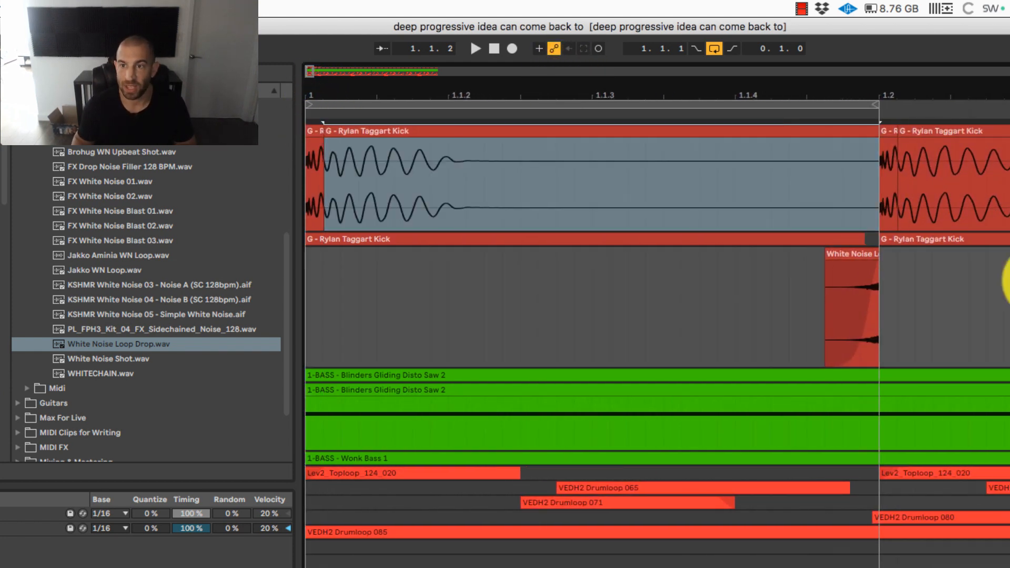
Step: Solo the KICK 2 track and measure its peak level with the FreeG meter on the Master track
{"action": "left_click", "coordinate": [999, 225]}
{"action": "left_click", "coordinate": [835, 168]}
{"action": "left_click", "coordinate": [925, 163]}
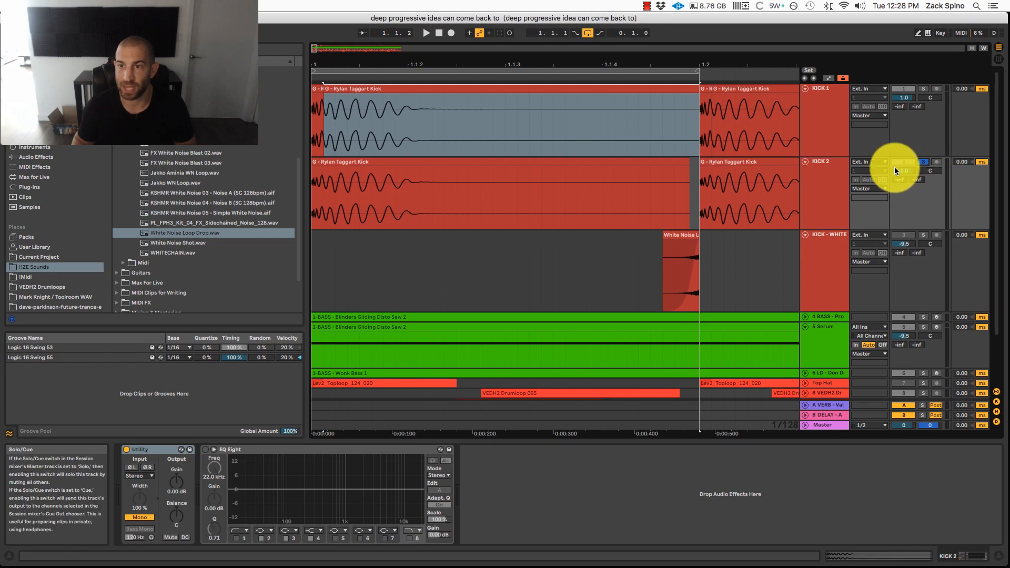
{"action": "left_click", "coordinate": [828, 425]}
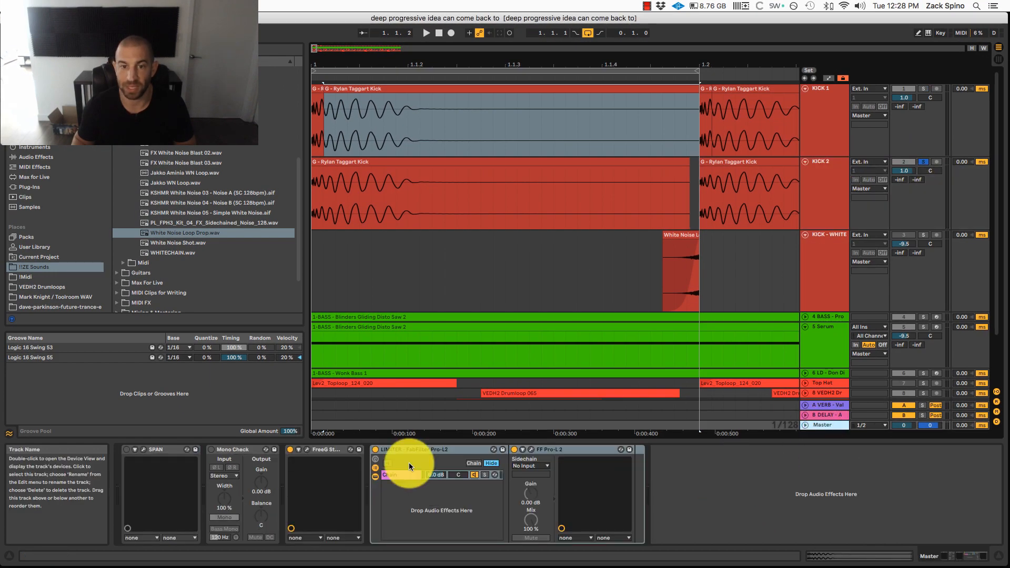
{"action": "left_click", "coordinate": [306, 449]}
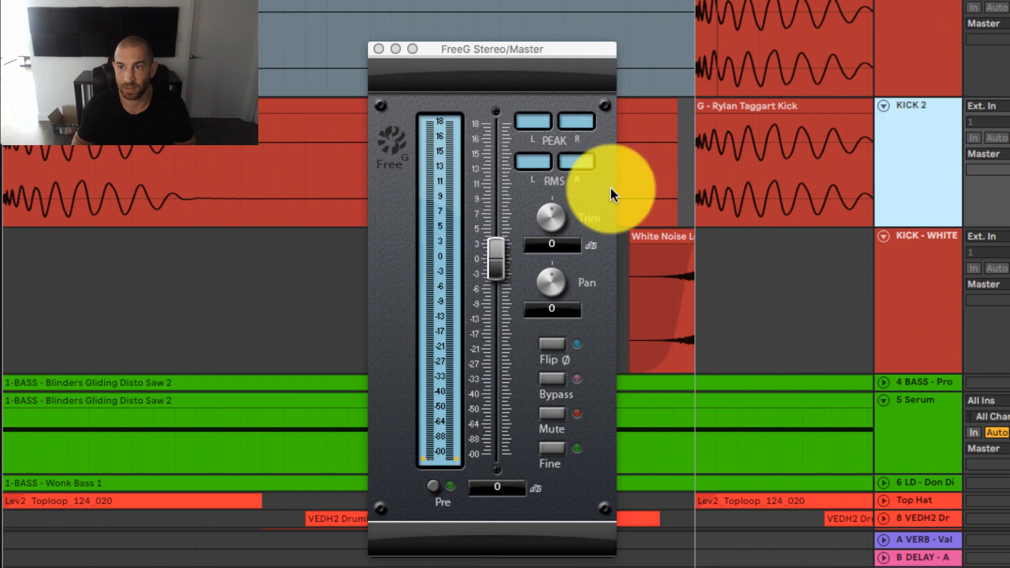
{"action": "key", "text": "space"}
{"action": "left_click", "coordinate": [538, 125]}
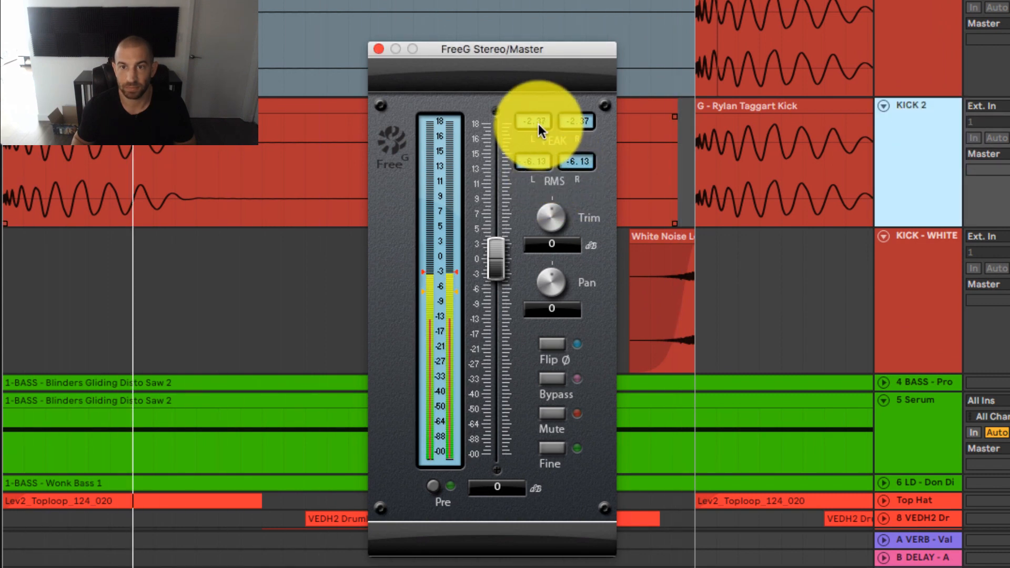
{"action": "key", "text": "space"}
{"action": "left_click", "coordinate": [379, 49]}
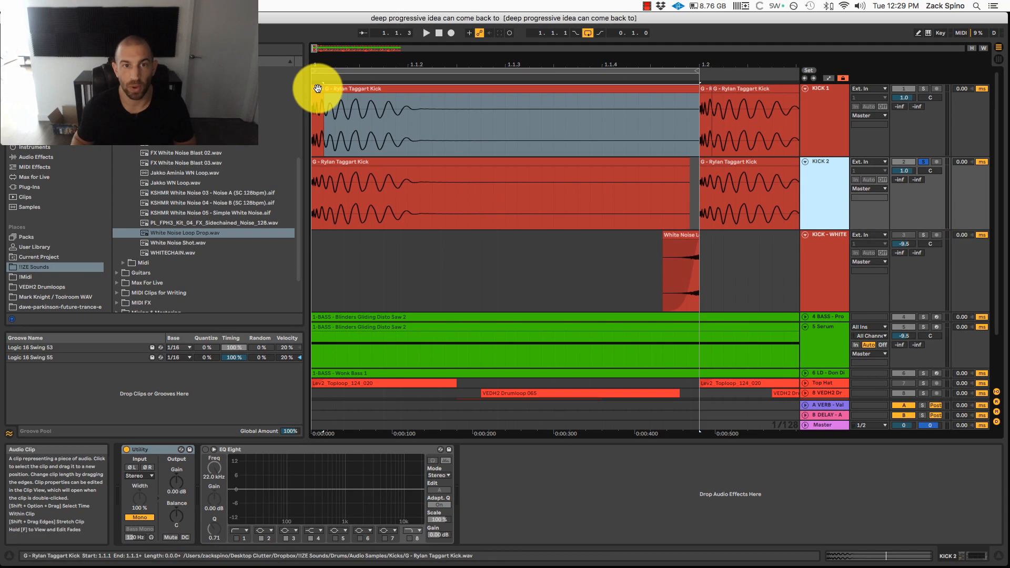
Step: Bypass EQ Eight on KICK 1 and reset the gain of the first kick's short click clip to 0.00 dB
{"action": "left_click", "coordinate": [317, 88]}
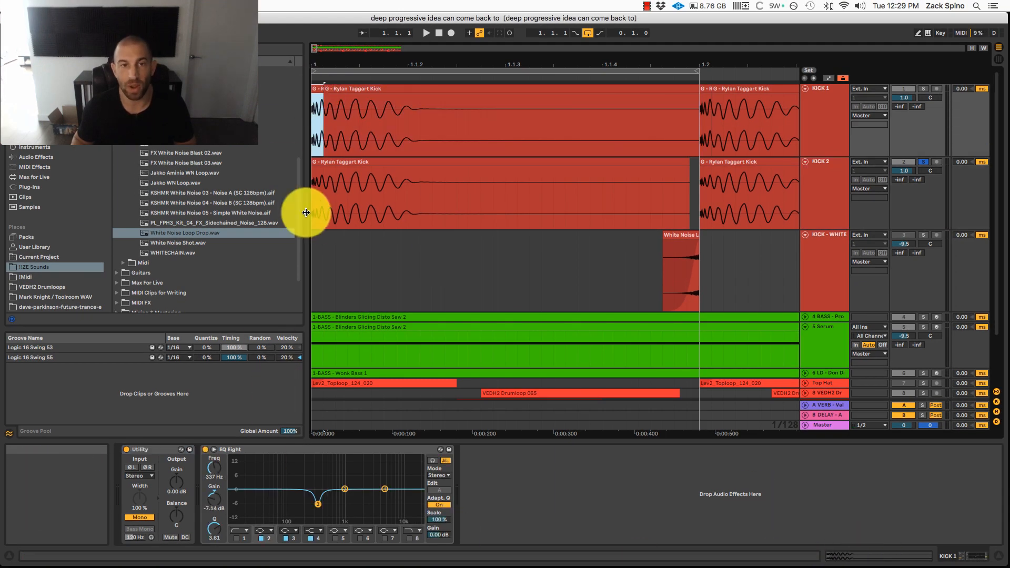
{"action": "left_click", "coordinate": [204, 449]}
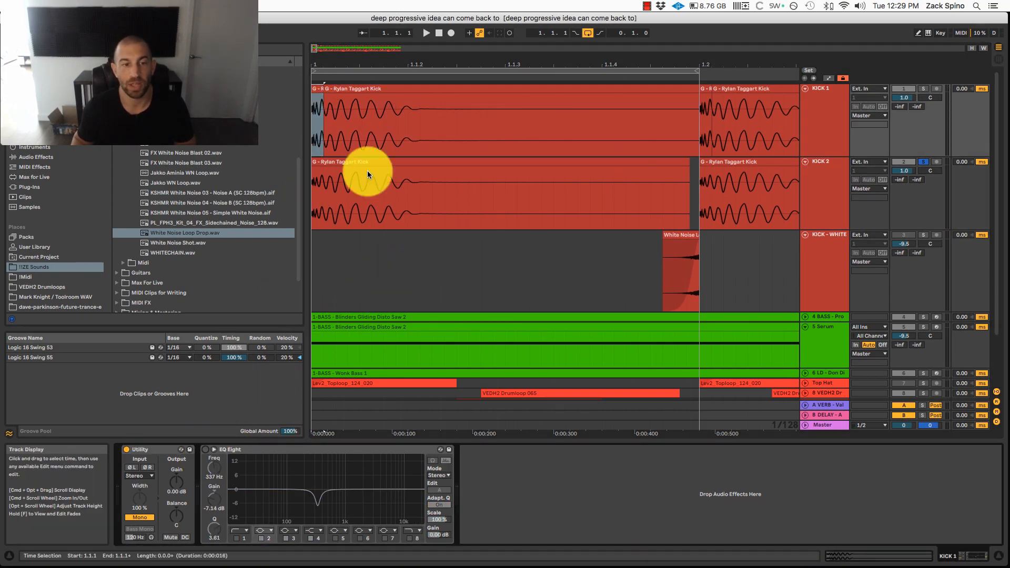
{"action": "left_click", "coordinate": [316, 90]}
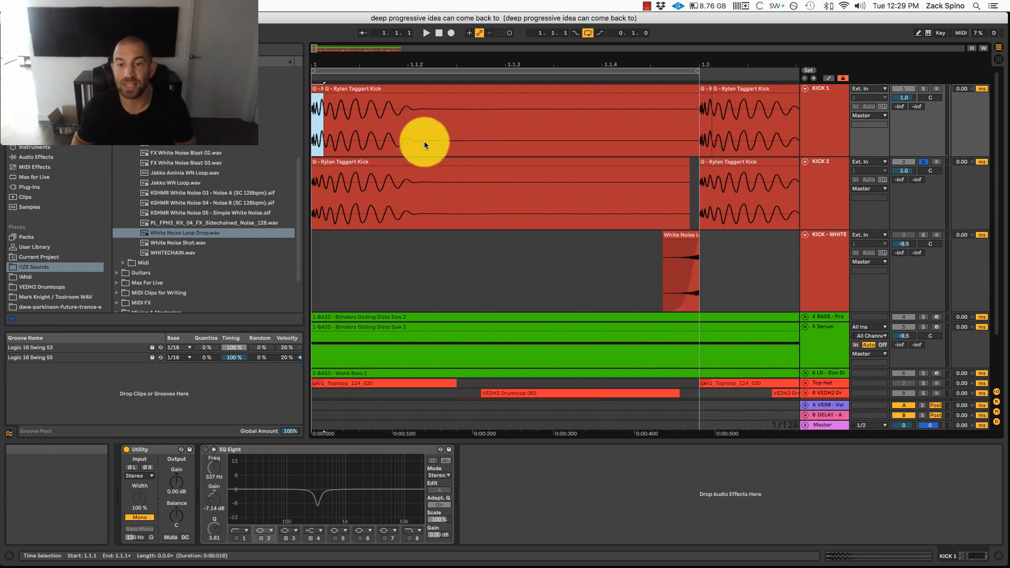
{"action": "double_click", "coordinate": [313, 90]}
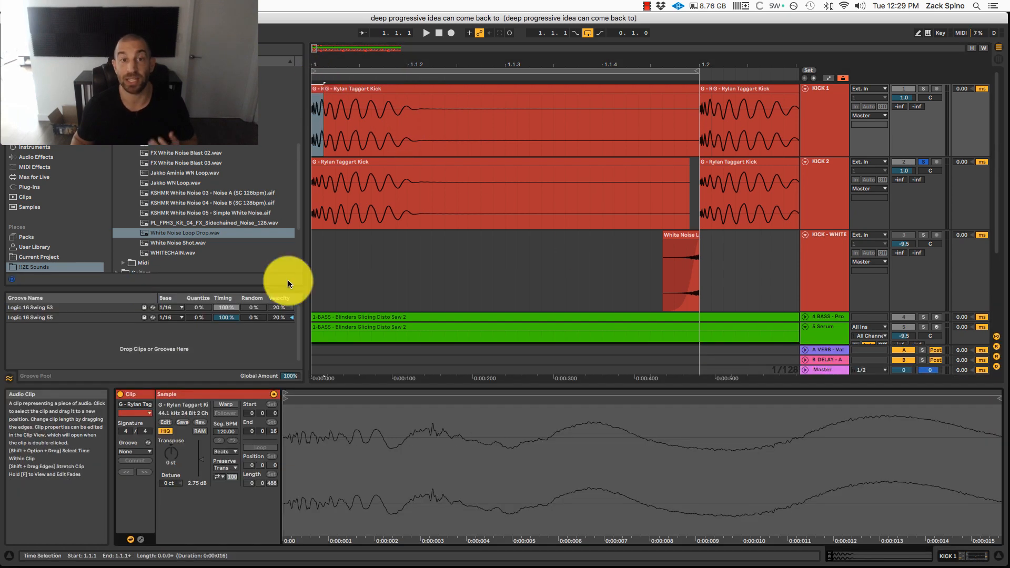
{"action": "double_click", "coordinate": [202, 459]}
Step: Solo the KICK 1 track and measure its peak level during playback with the Master track's FreeG meter
{"action": "left_click", "coordinate": [828, 373]}
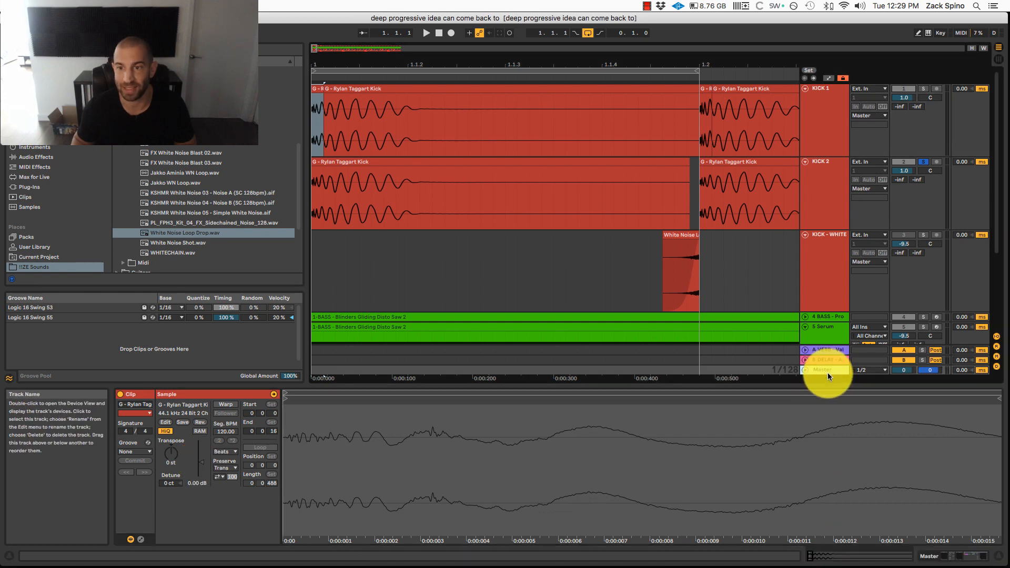
{"action": "key", "text": "shift+Tab"}
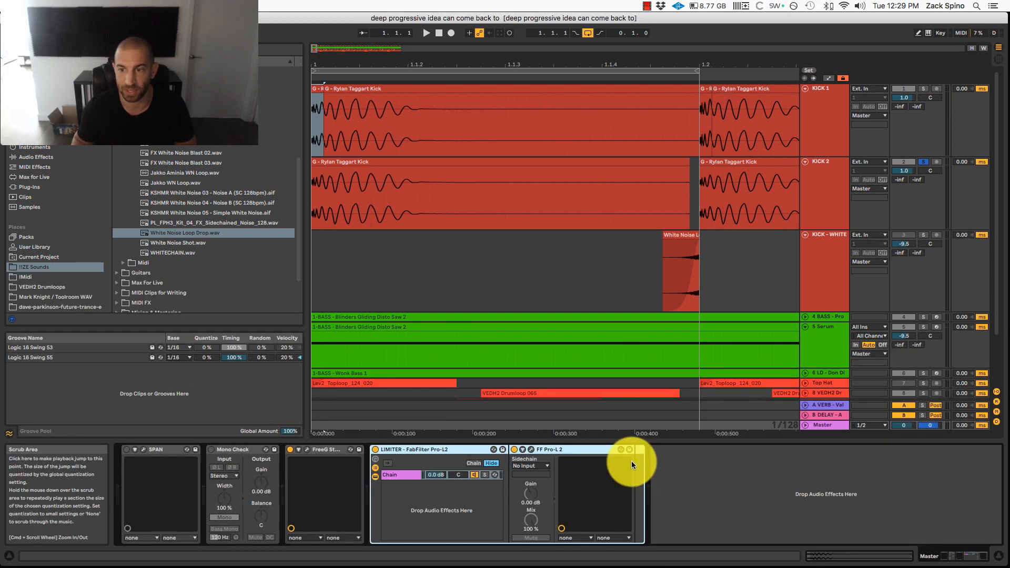
{"action": "left_click", "coordinate": [307, 449]}
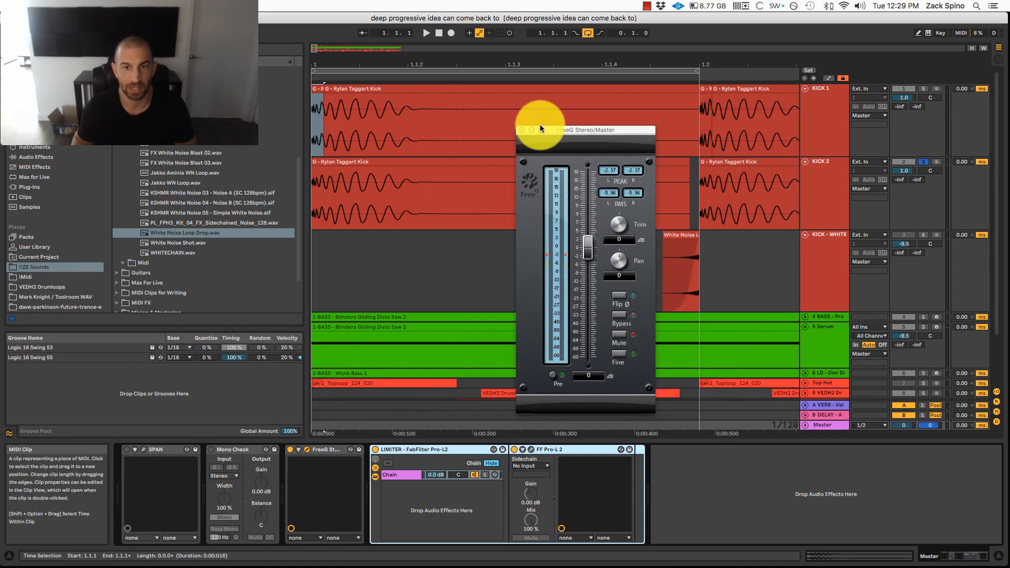
{"action": "left_click_drag", "start_coordinate": [559, 131], "coordinate": [584, 100]}
{"action": "left_click", "coordinate": [923, 88]}
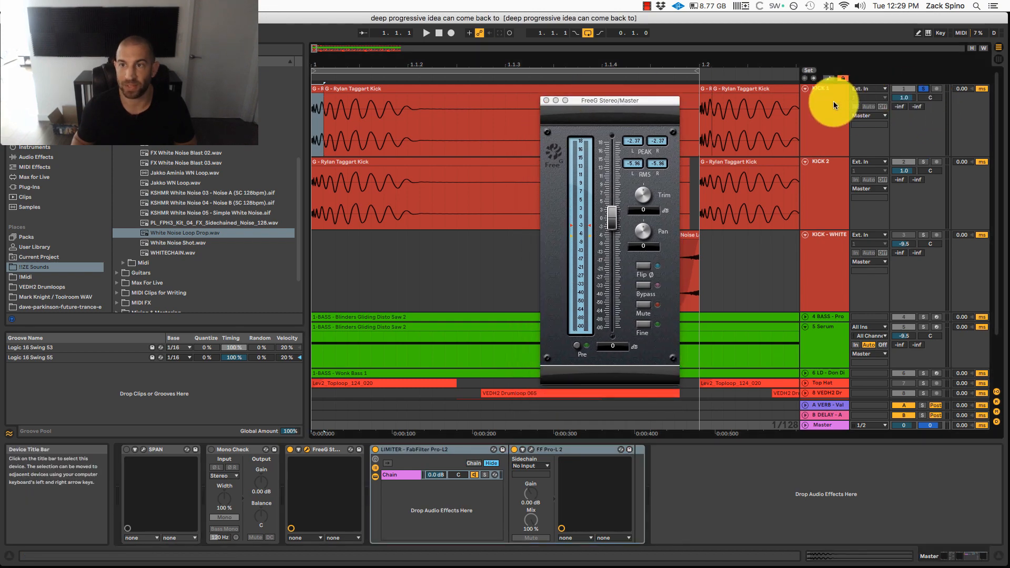
{"action": "left_click", "coordinate": [833, 103]}
{"action": "key", "text": "space"}
{"action": "left_click", "coordinate": [632, 144]}
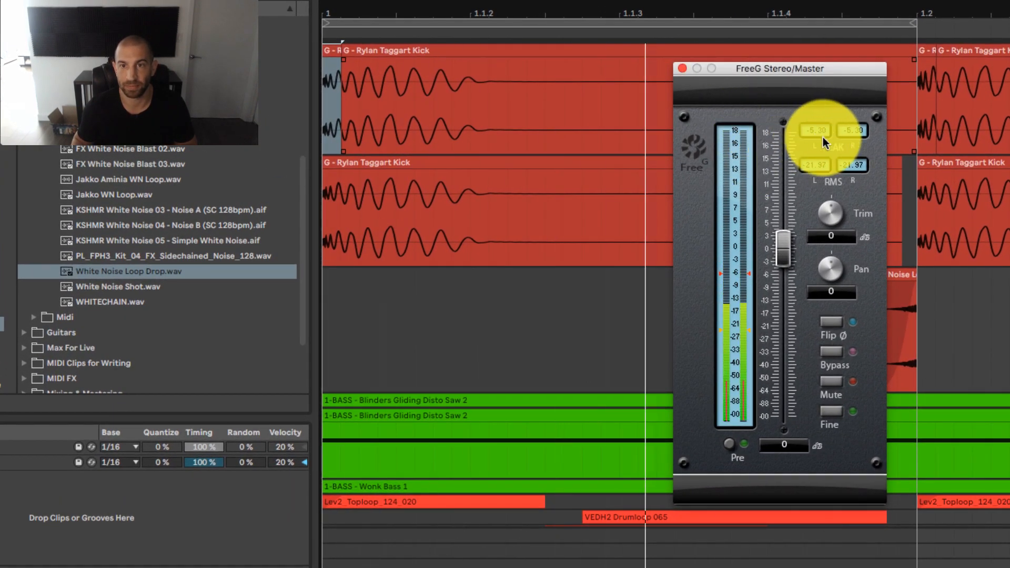
{"action": "left_click", "coordinate": [365, 202]}
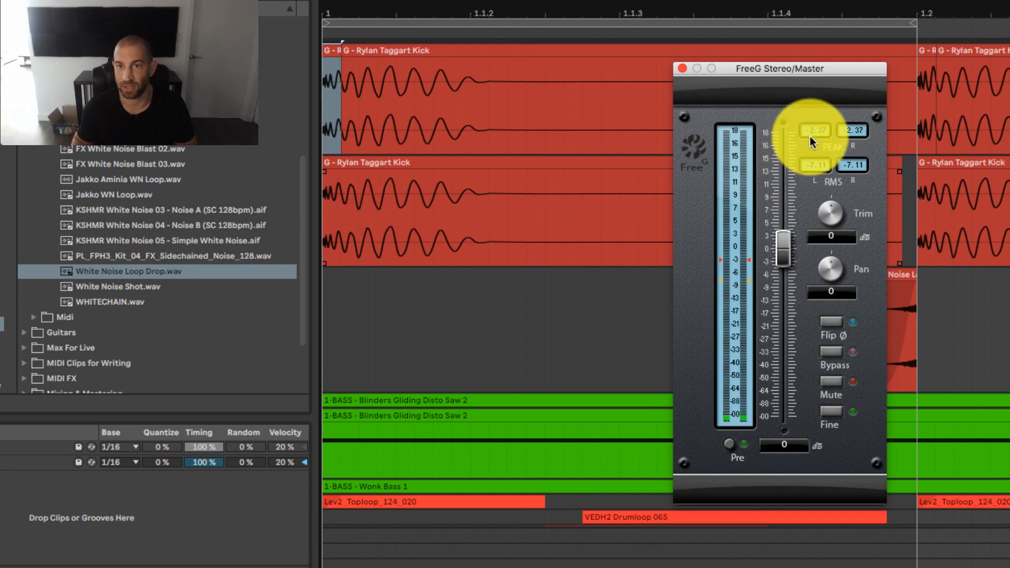
Step: Raise the gain of the first kick's click clip on KICK 1 to 2.00 dB and recheck the peak level
{"action": "double_click", "coordinate": [331, 50]}
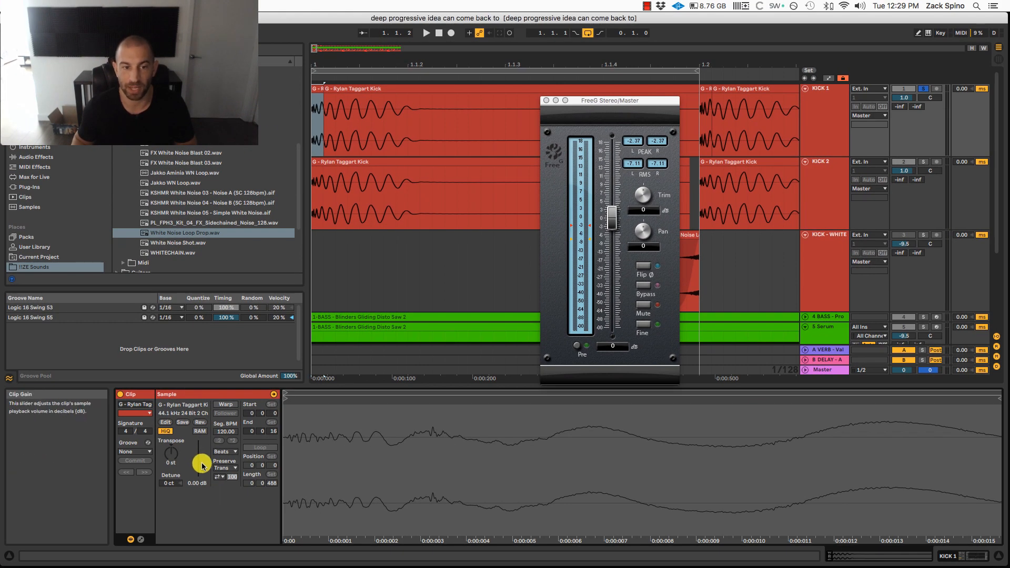
{"action": "left_click_drag", "start_coordinate": [201, 466], "coordinate": [202, 453]}
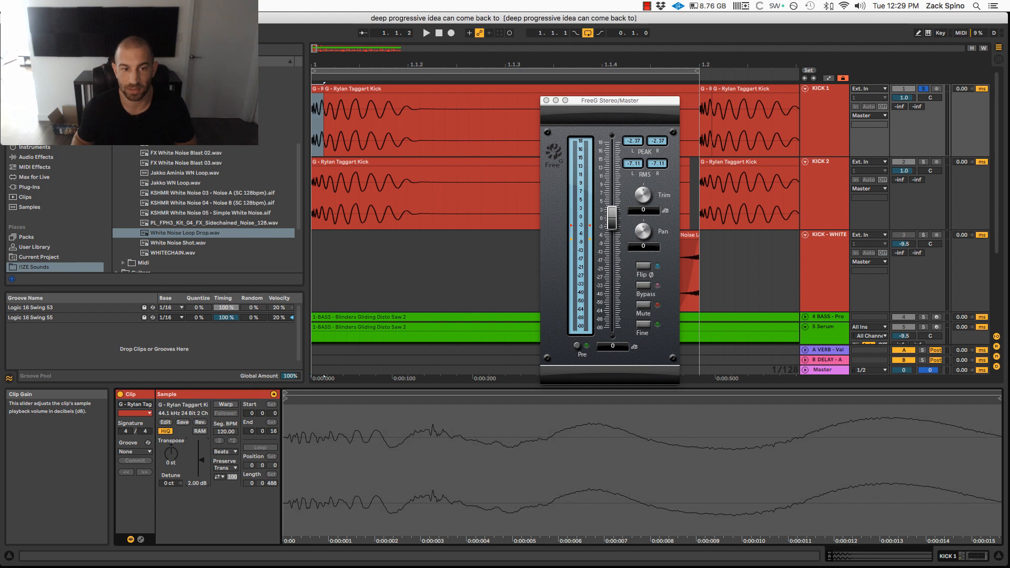
{"action": "left_click", "coordinate": [633, 142]}
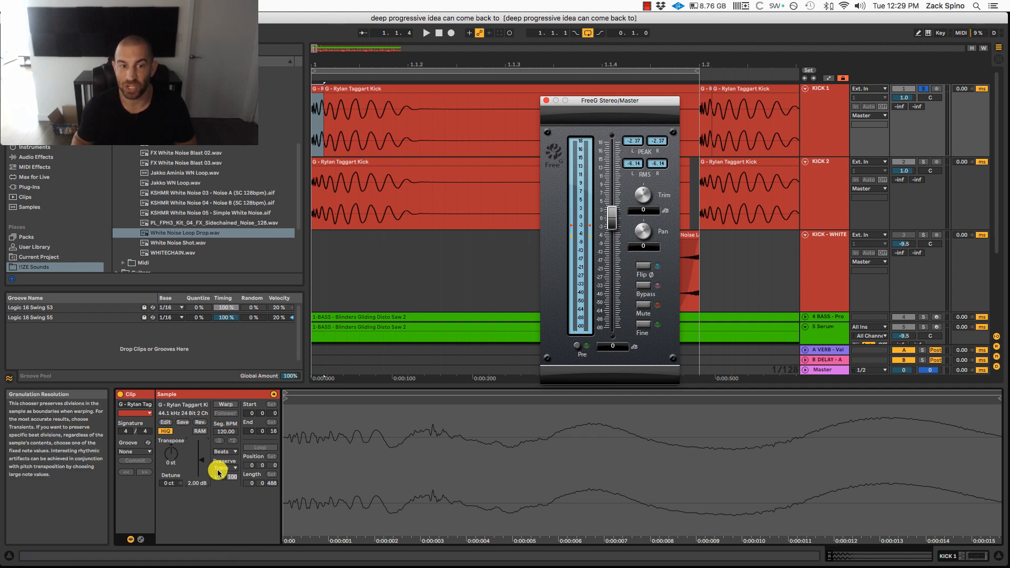
Step: Raise the gain of the first kick's click clip on KICK 1 to 3.25 dB while rechecking the FreeG peak level
{"action": "left_click", "coordinate": [319, 95]}
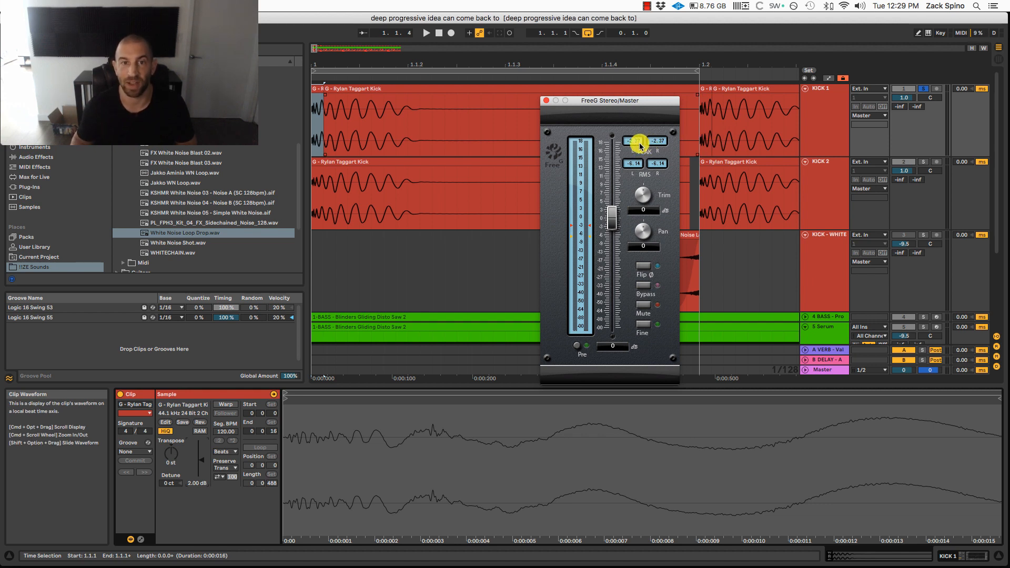
{"action": "key", "text": "space"}
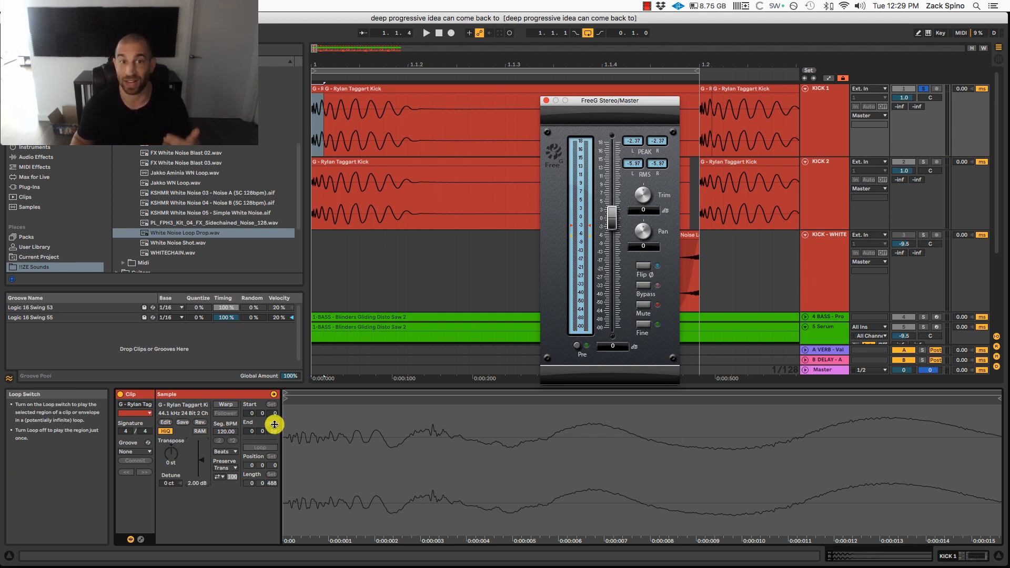
{"action": "left_click", "coordinate": [374, 170]}
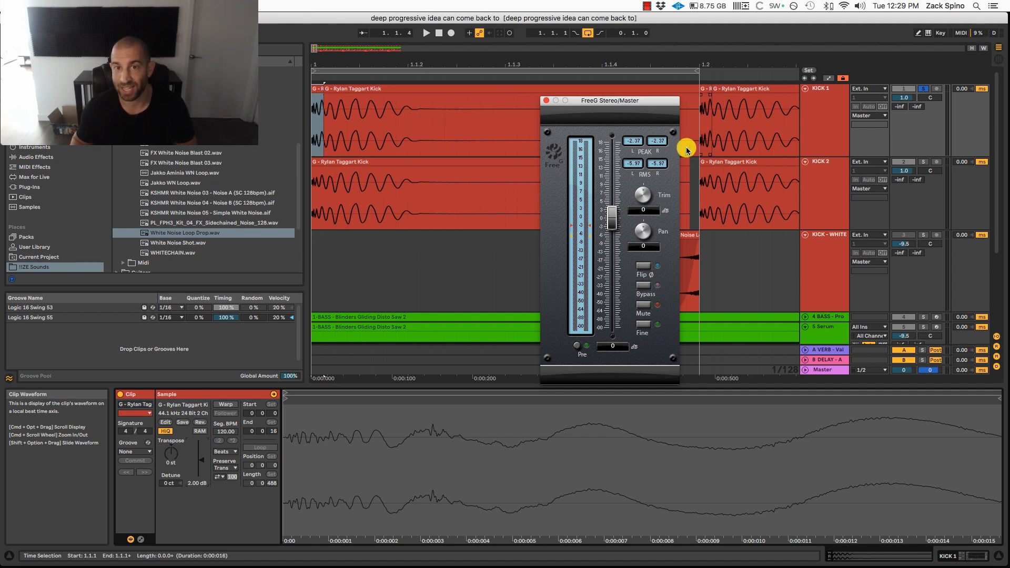
{"action": "left_click_drag", "start_coordinate": [202, 460], "coordinate": [202, 457]}
{"action": "key", "text": "space"}
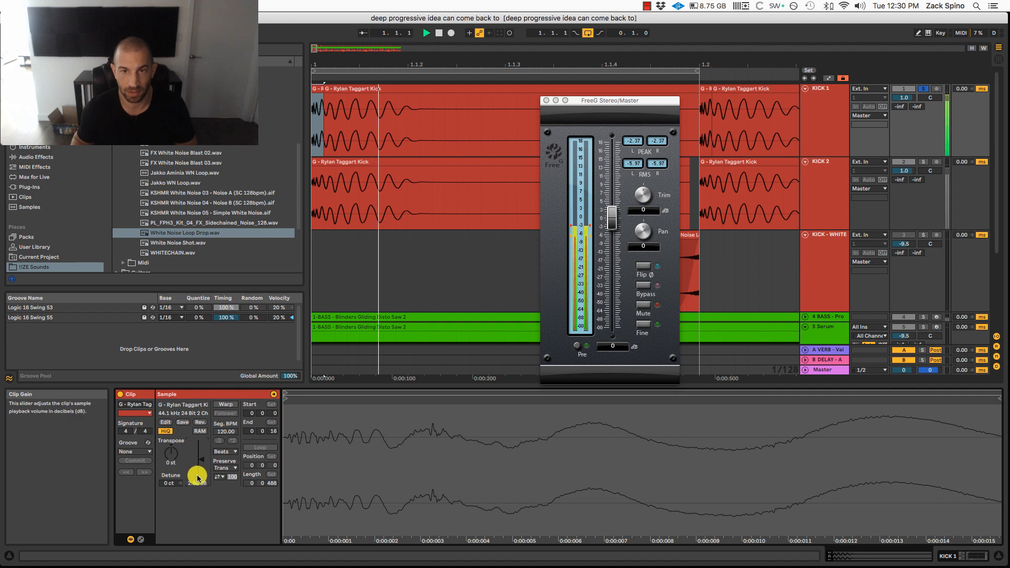
{"action": "left_click", "coordinate": [656, 140]}
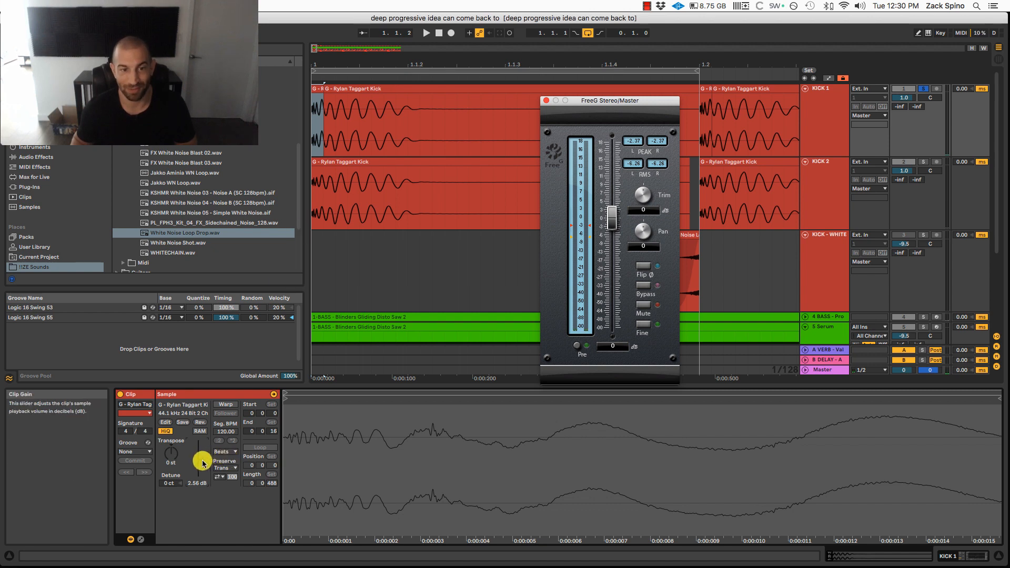
{"action": "left_click_drag", "start_coordinate": [199, 461], "coordinate": [200, 456]}
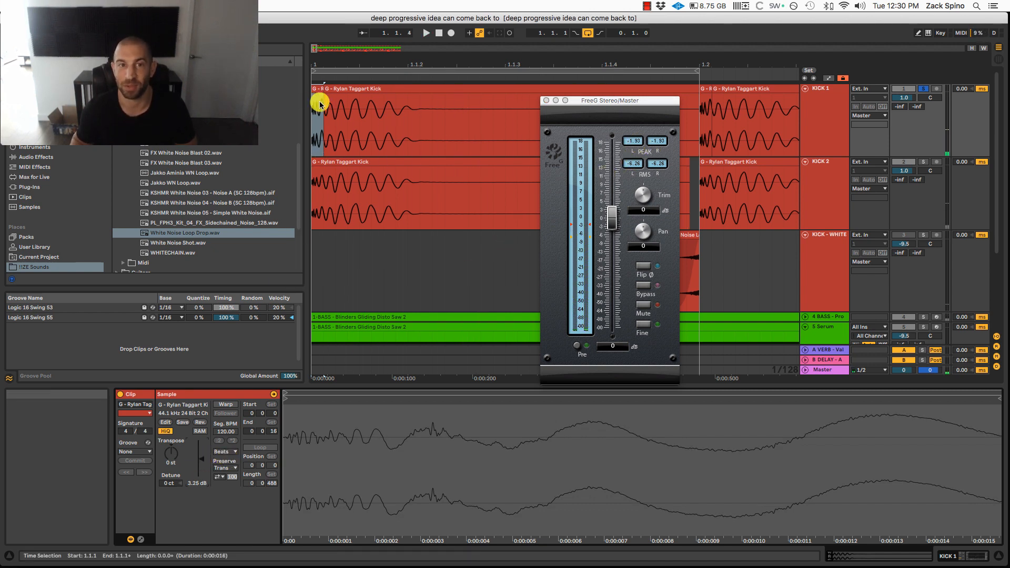
Step: Select both the click clip and the body clip of the first kick on KICK 1, spanning 1.1.1 to 1.2.1
{"action": "left_click_drag", "start_coordinate": [320, 65], "coordinate": [349, 77]}
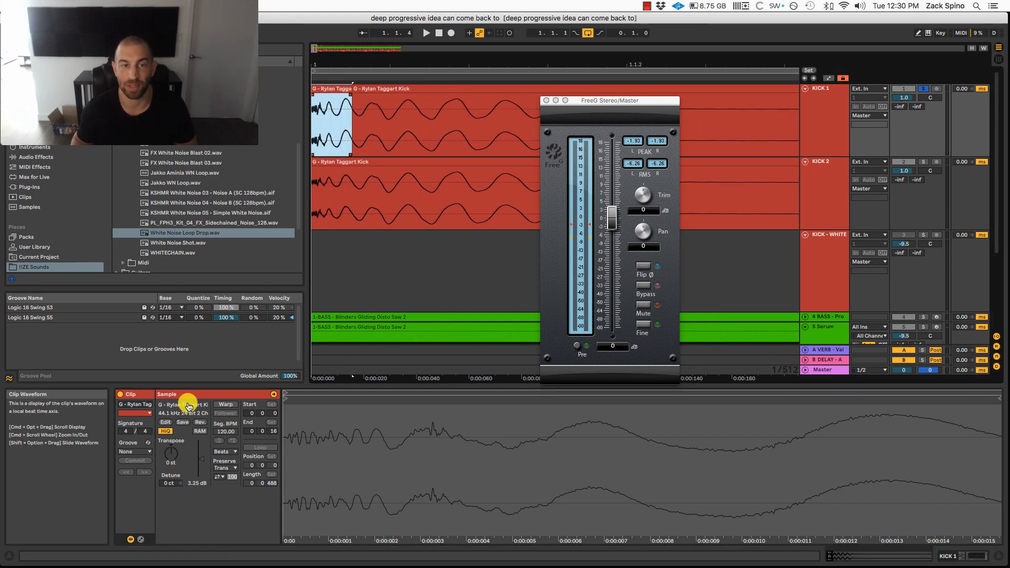
{"action": "mouse_move", "coordinate": [432, 61]}
{"action": "left_mouse_down"}
{"action": "mouse_move", "coordinate": [326, 62]}
{"action": "mouse_move", "coordinate": [318, 89]}
{"action": "mouse_move", "coordinate": [530, 84]}
{"action": "mouse_move", "coordinate": [333, 90]}
{"action": "left_mouse_up"}
{"action": "left_click", "coordinate": [385, 95]}
{"action": "left_click", "coordinate": [327, 91]}
{"action": "left_click", "coordinate": [464, 89], "text": "shift"}
{"action": "left_click_drag", "start_coordinate": [377, 62], "coordinate": [421, 52]}
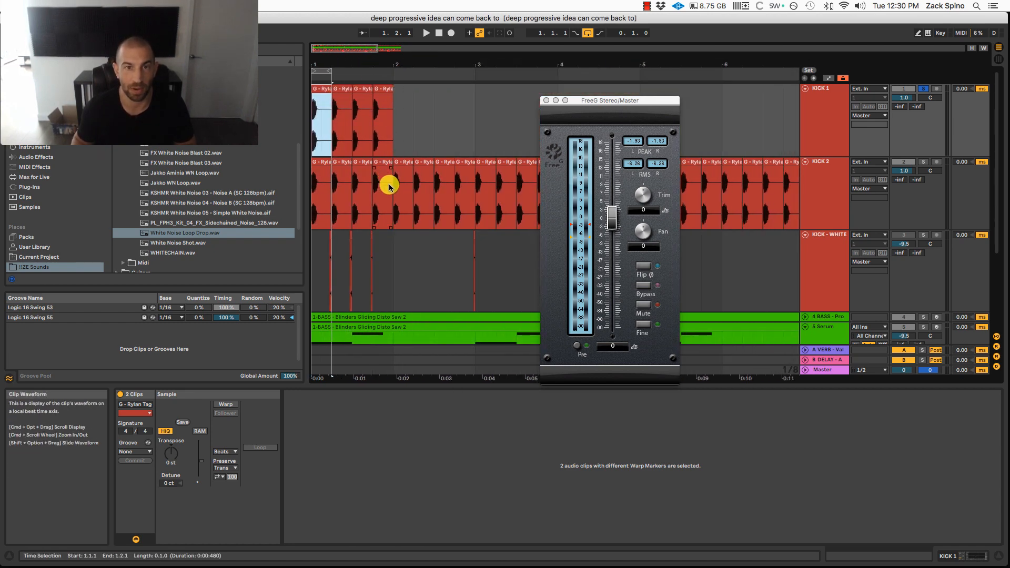
Step: Delete the first bar of KICK 2 and extend the arrangement loop to two bars, from 1.1.1 to 3.1.1
{"action": "left_click_drag", "start_coordinate": [392, 186], "coordinate": [282, 185]}
{"action": "key", "text": "Delete"}
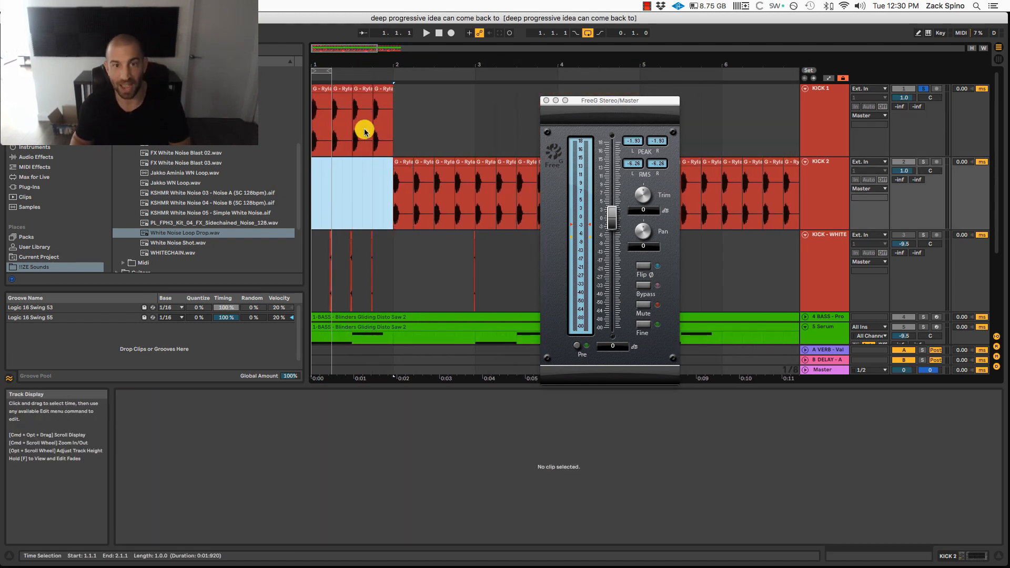
{"action": "left_click_drag", "start_coordinate": [334, 74], "coordinate": [475, 77]}
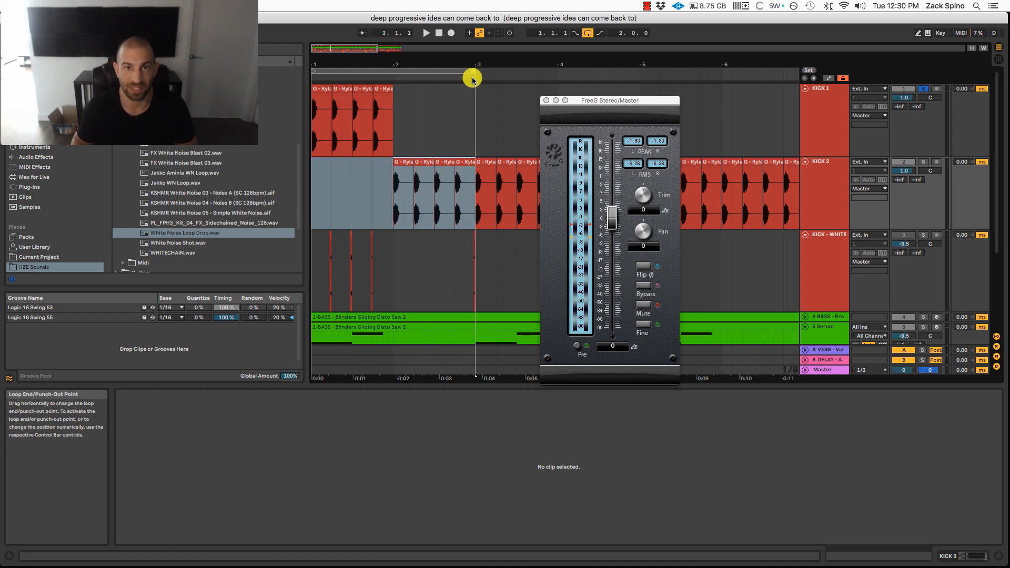
Step: Unsolo KICK 1 and play the two-bar loop from 1.1.1 to measure its peak level with a freshly reset FreeG meter
{"action": "left_click_drag", "start_coordinate": [557, 103], "coordinate": [694, 93]}
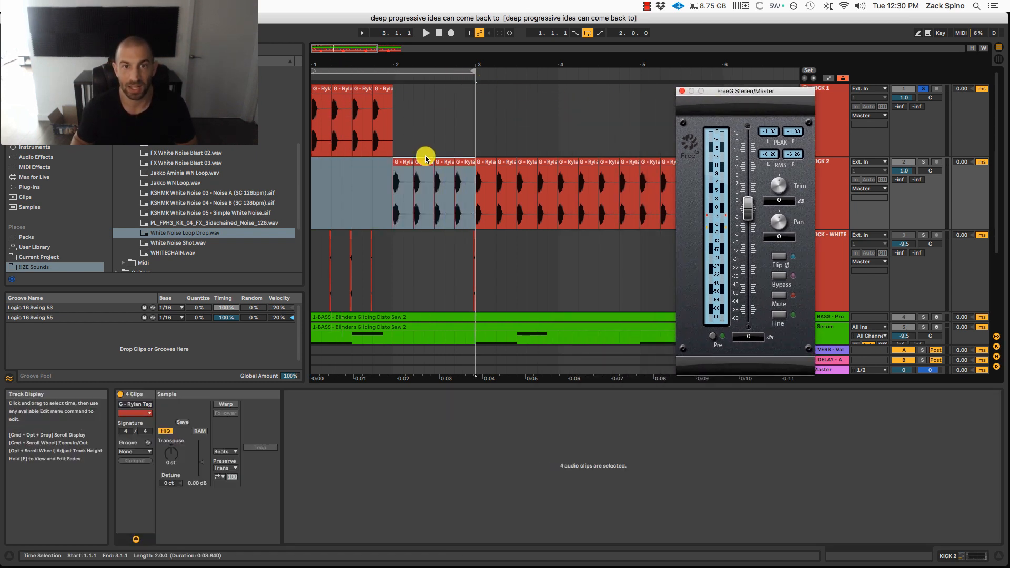
{"action": "left_click", "coordinate": [923, 88]}
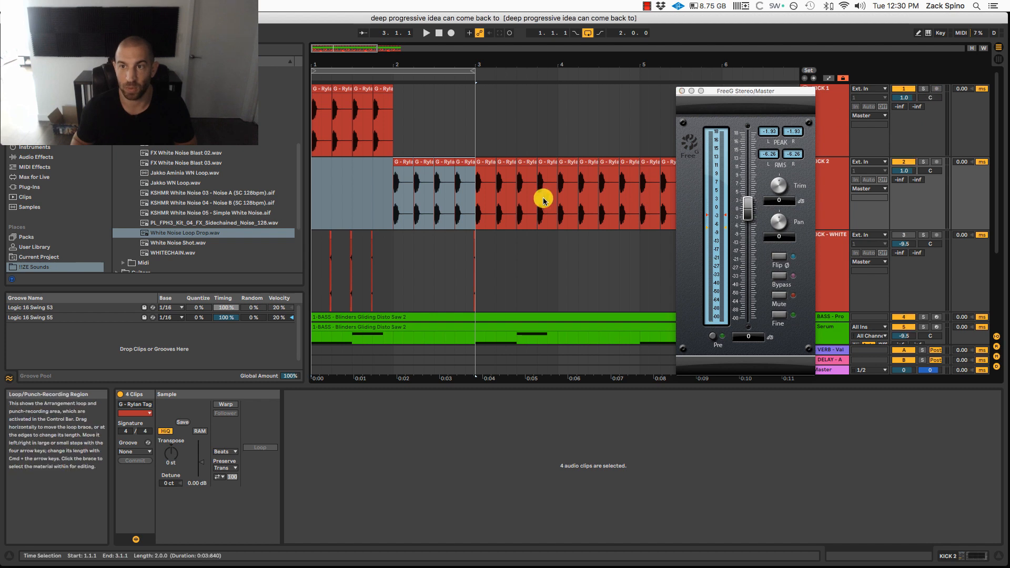
{"action": "left_click_drag", "start_coordinate": [716, 91], "coordinate": [712, 82]}
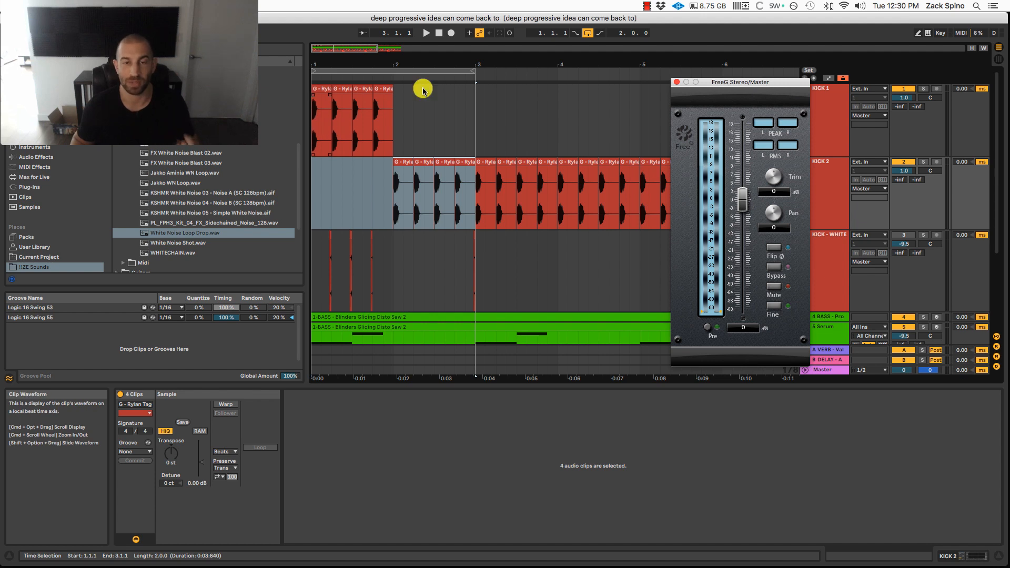
{"action": "left_click", "coordinate": [313, 129]}
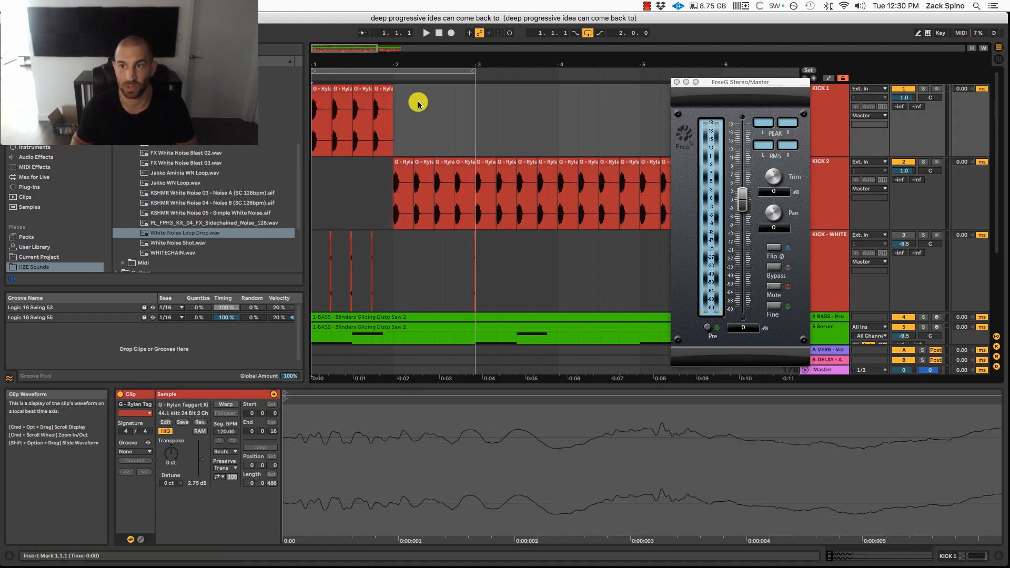
{"action": "key", "text": "space"}
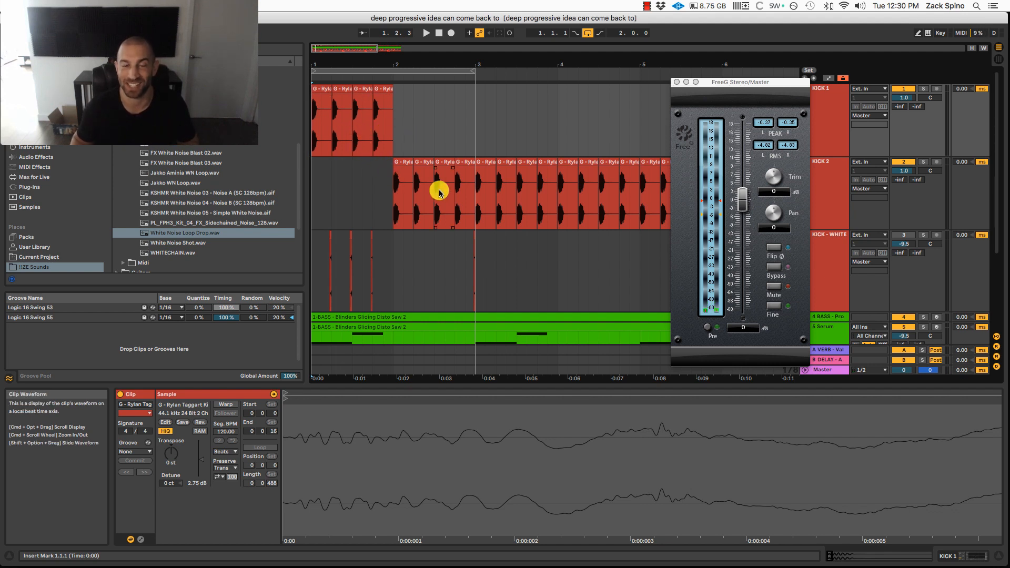
Step: Activate the KICK - WHITE track
{"action": "left_click", "coordinate": [829, 247]}
{"action": "left_click", "coordinate": [902, 235]}
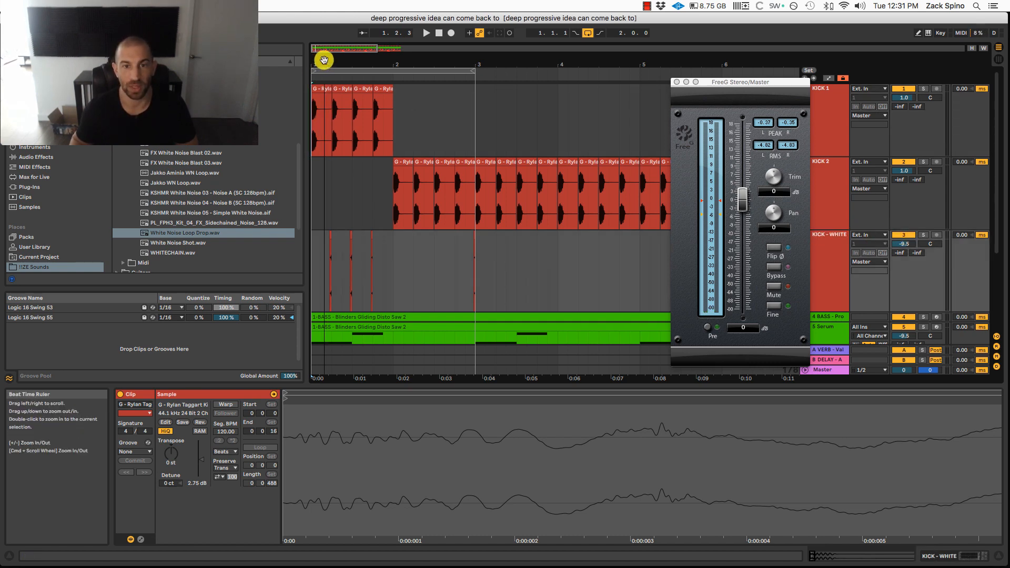
Step: Try extending the first white noise clip on KICK - WHITE back to 1.1.2 and undo the change
{"action": "left_click_drag", "start_coordinate": [323, 59], "coordinate": [323, 59]}
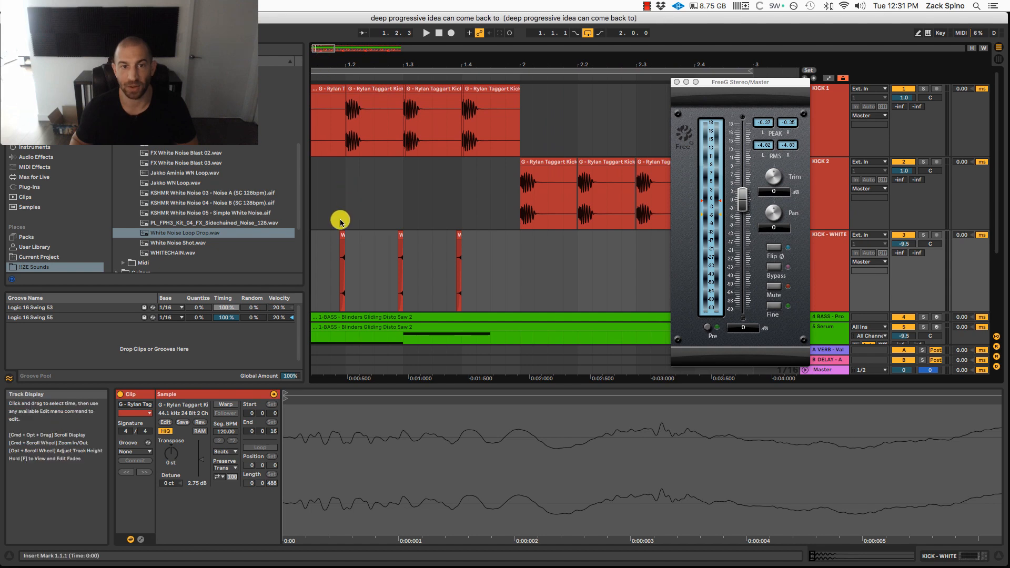
{"action": "mouse_move", "coordinate": [339, 233]}
{"action": "left_mouse_down"}
{"action": "mouse_move", "coordinate": [310, 232]}
{"action": "mouse_move", "coordinate": [341, 237]}
{"action": "left_mouse_up"}
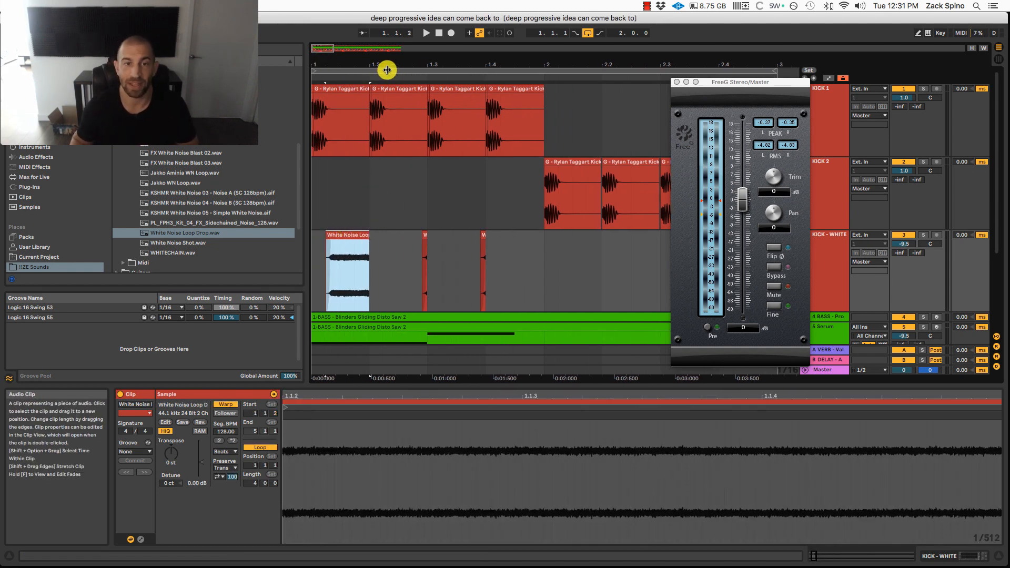
{"action": "left_click_drag", "start_coordinate": [363, 63], "coordinate": [365, 63]}
{"action": "key", "text": "super+z"}
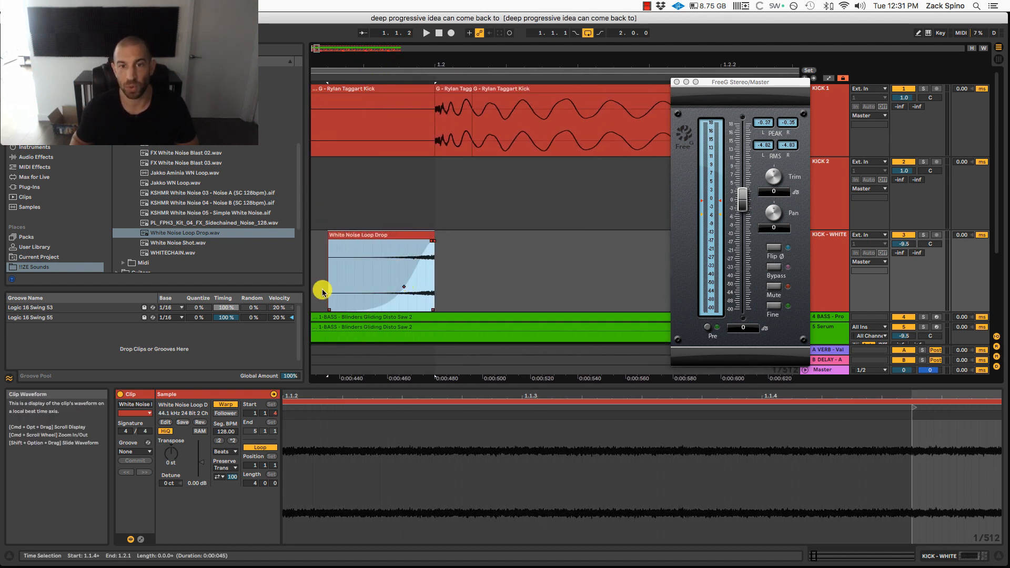
Step: Loop the two beats from 1.2.1 to 1.4.1 and play them with KICK 1 soloed
{"action": "left_click_drag", "start_coordinate": [436, 61], "coordinate": [424, 57]}
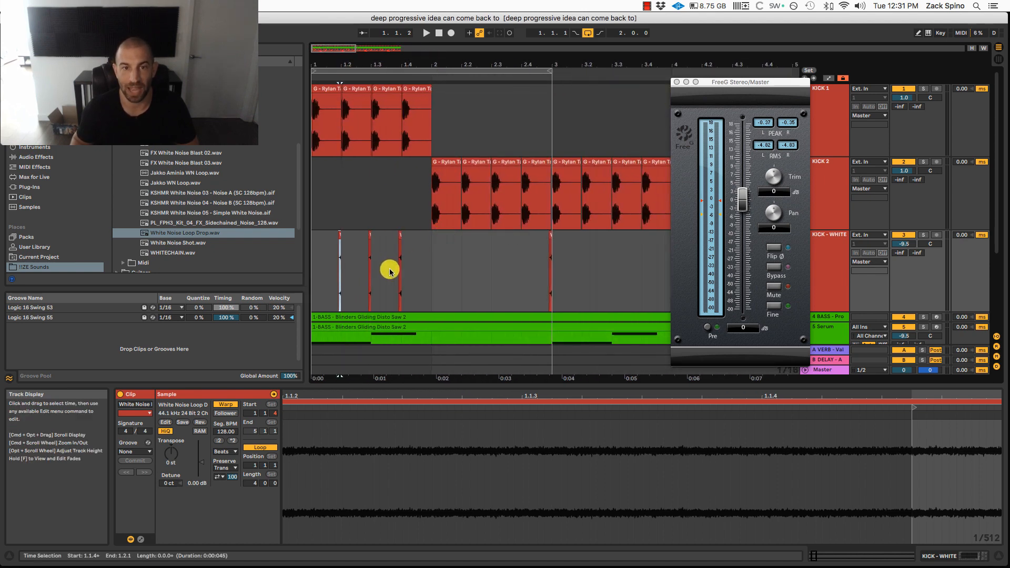
{"action": "left_click_drag", "start_coordinate": [396, 273], "coordinate": [347, 275]}
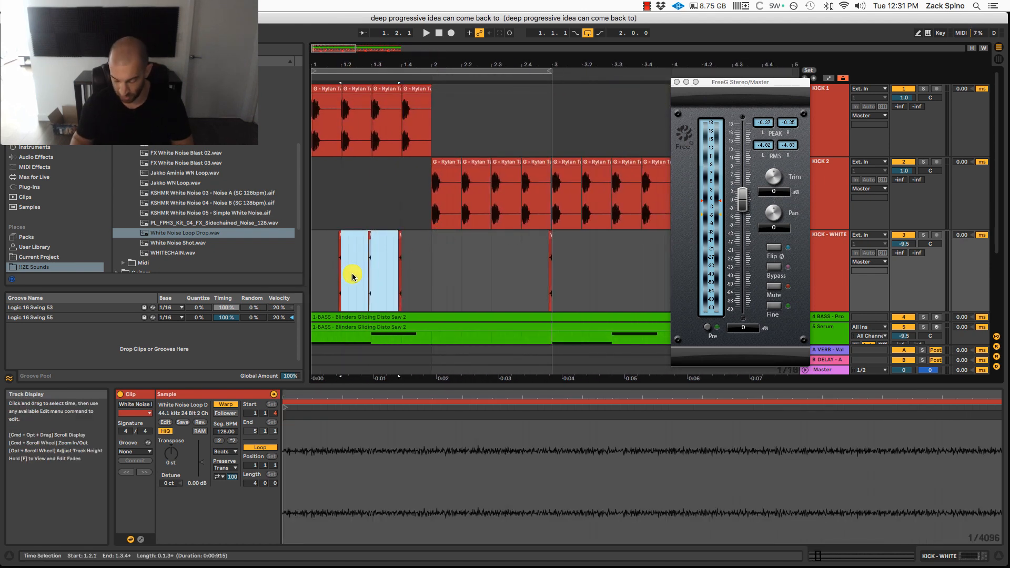
{"action": "key", "text": "super+l"}
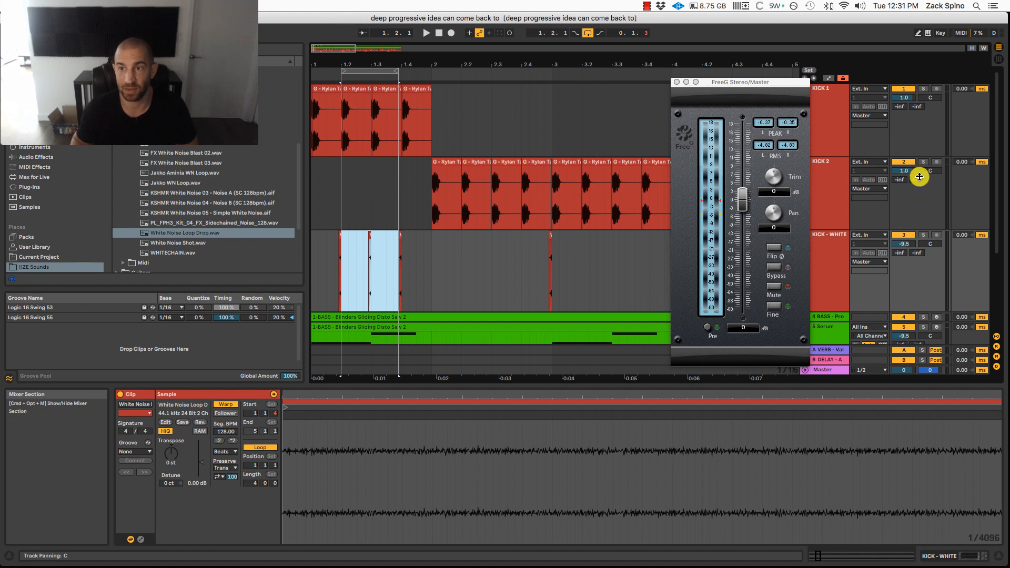
{"action": "left_click", "coordinate": [923, 89]}
{"action": "key", "text": "space"}
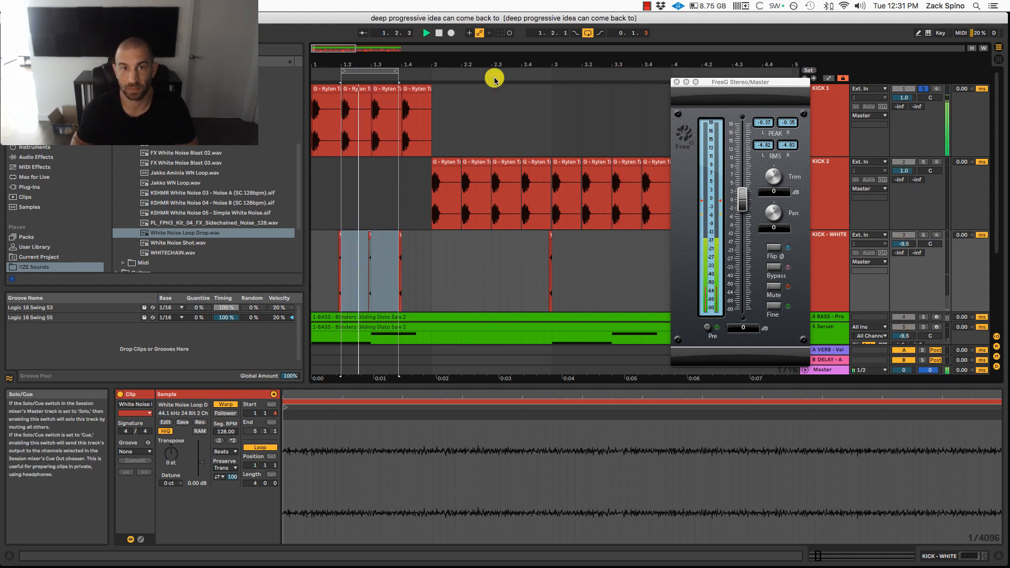
{"action": "left_click_drag", "start_coordinate": [399, 70], "coordinate": [401, 70]}
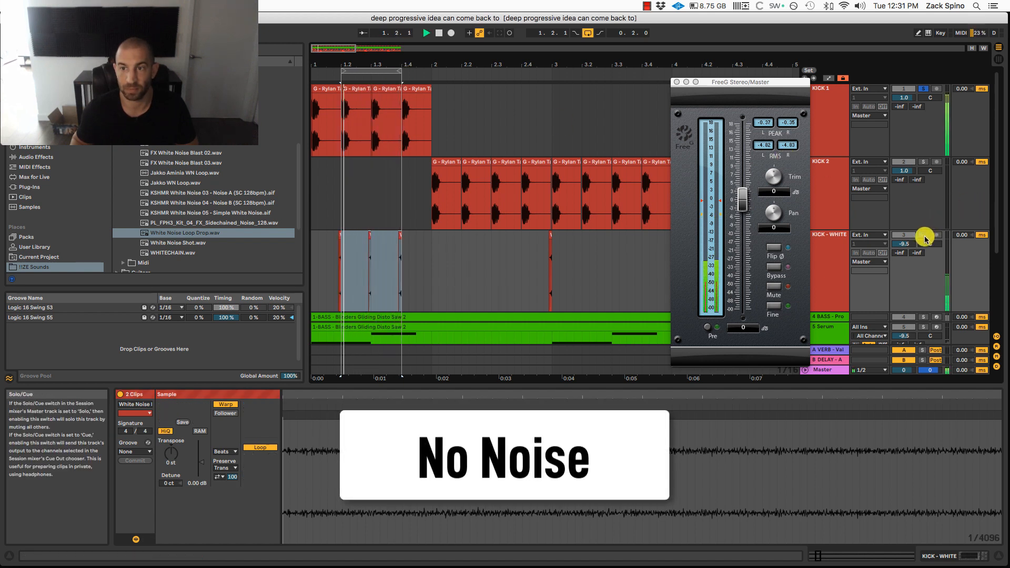
Step: Toggle the solo of KICK - WHITE during playback to compare the kick with and without white noise
{"action": "left_click", "coordinate": [925, 238]}
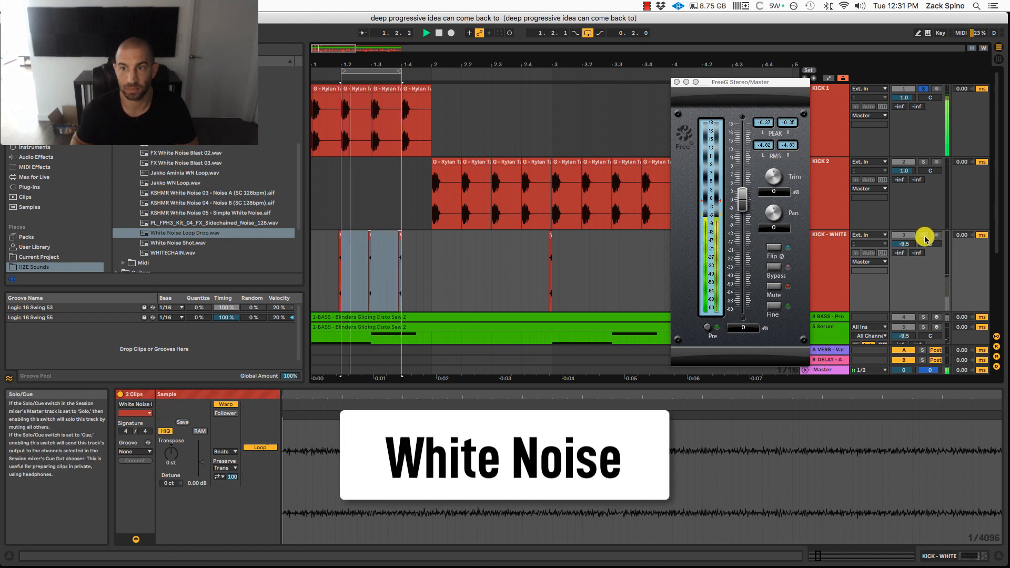
{"action": "left_click", "coordinate": [924, 237]}
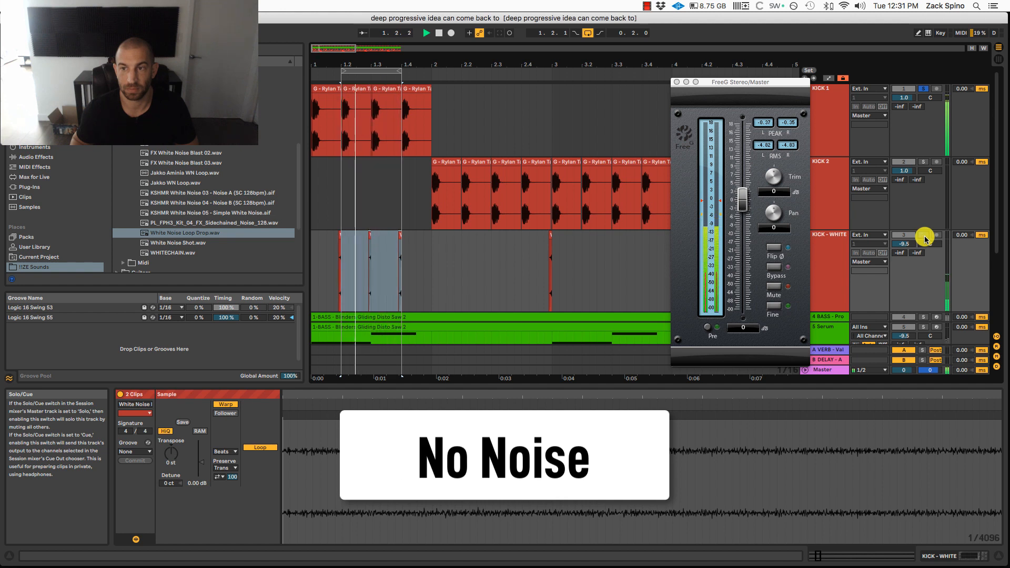
{"action": "key", "text": "space"}
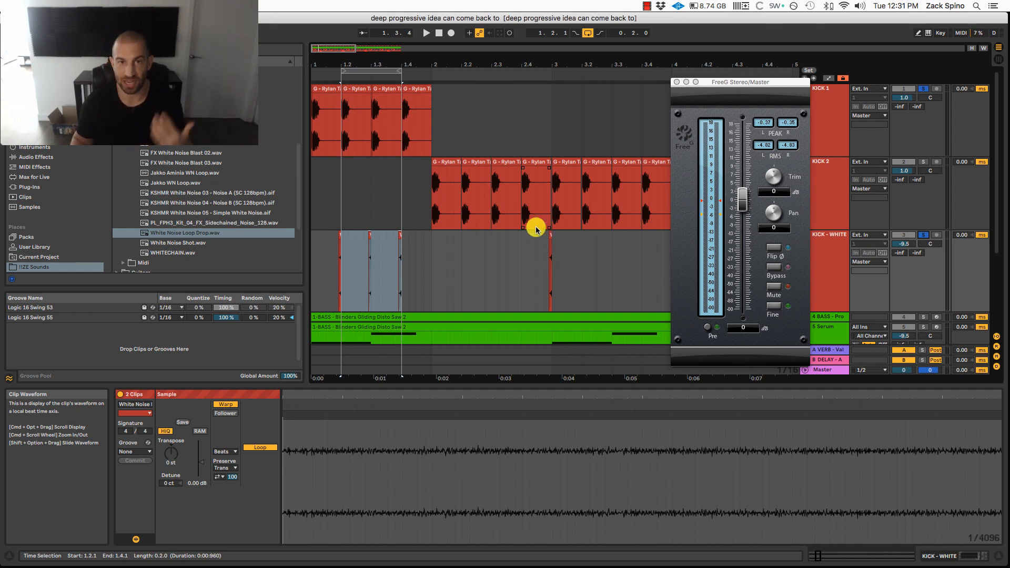
Step: Reset the arrangement loop to the first two bars, from 1.1.1 to 3.1.1
{"action": "left_click_drag", "start_coordinate": [392, 51], "coordinate": [379, 58]}
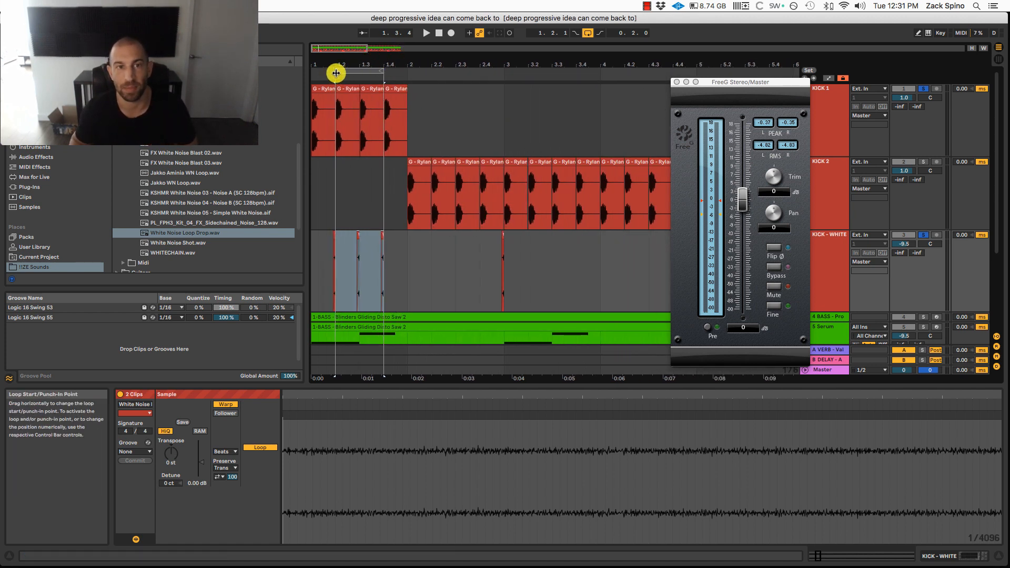
{"action": "left_click_drag", "start_coordinate": [335, 68], "coordinate": [307, 70]}
{"action": "left_click_drag", "start_coordinate": [383, 71], "coordinate": [502, 70]}
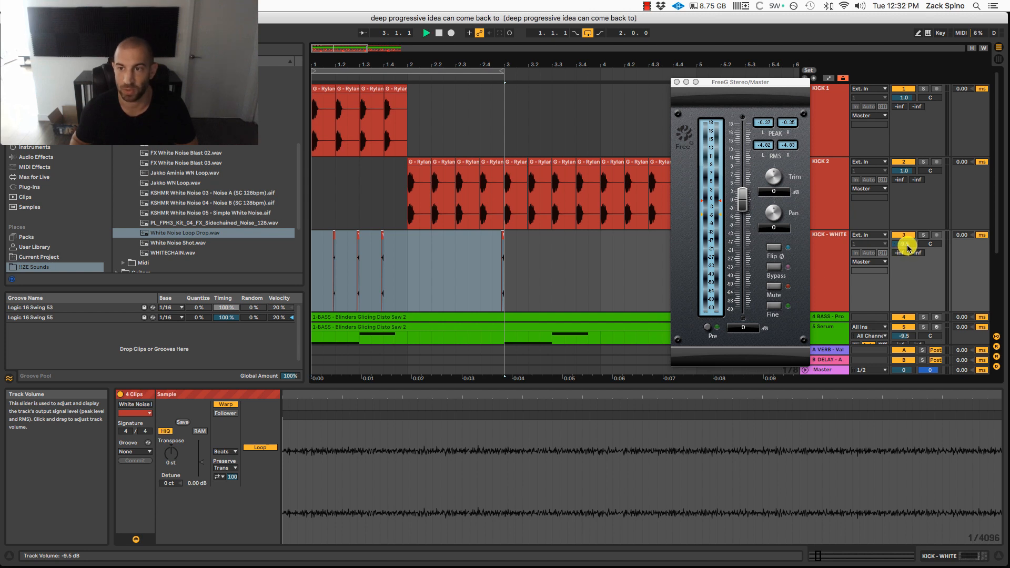
Step: Adjust the KICK - WHITE track volume during loop playback, settling on -10.0 dB
{"action": "left_click_drag", "start_coordinate": [907, 248], "coordinate": [907, 235]}
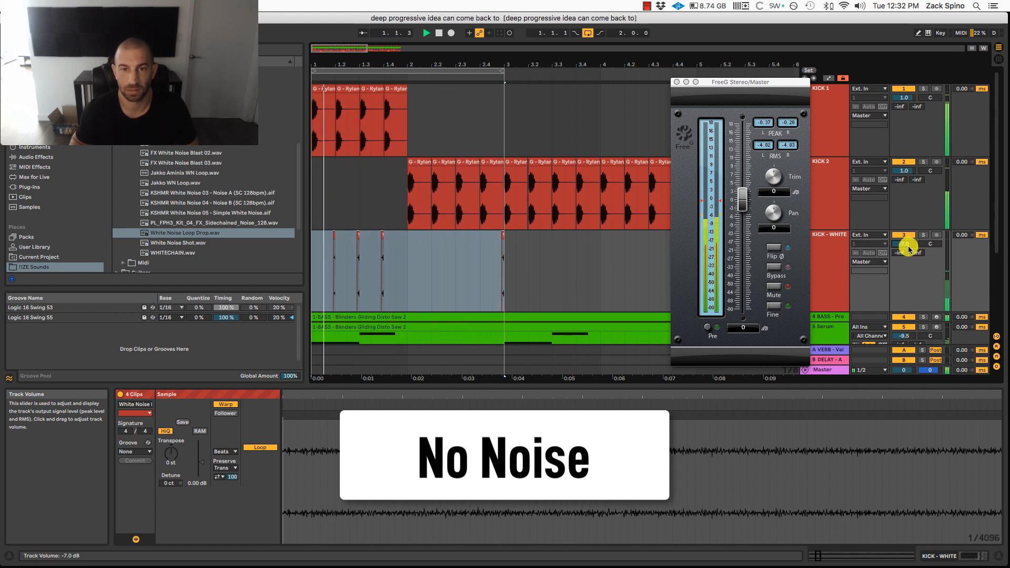
{"action": "left_click_drag", "start_coordinate": [908, 247], "coordinate": [906, 247]}
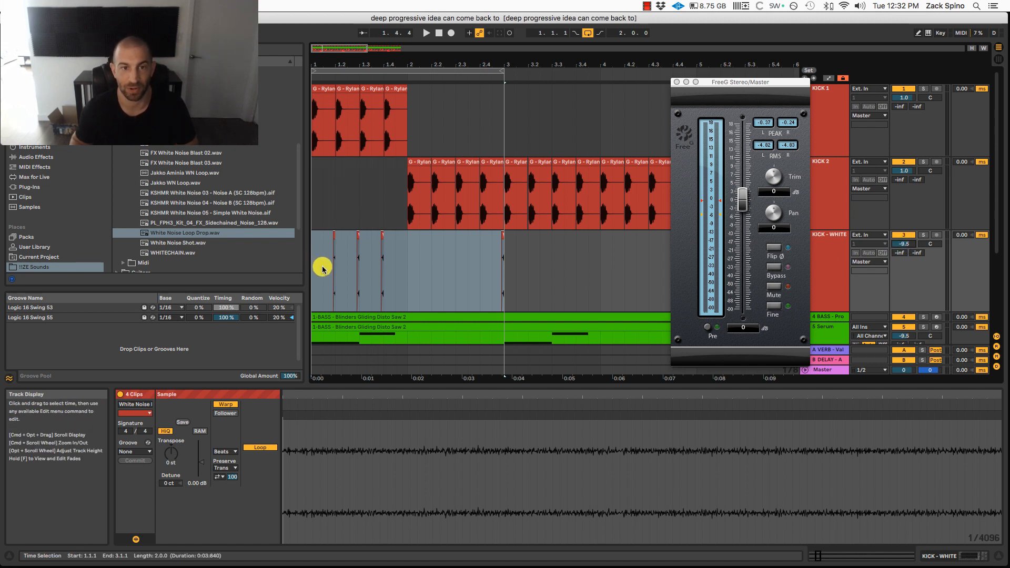
{"action": "key", "text": "space"}
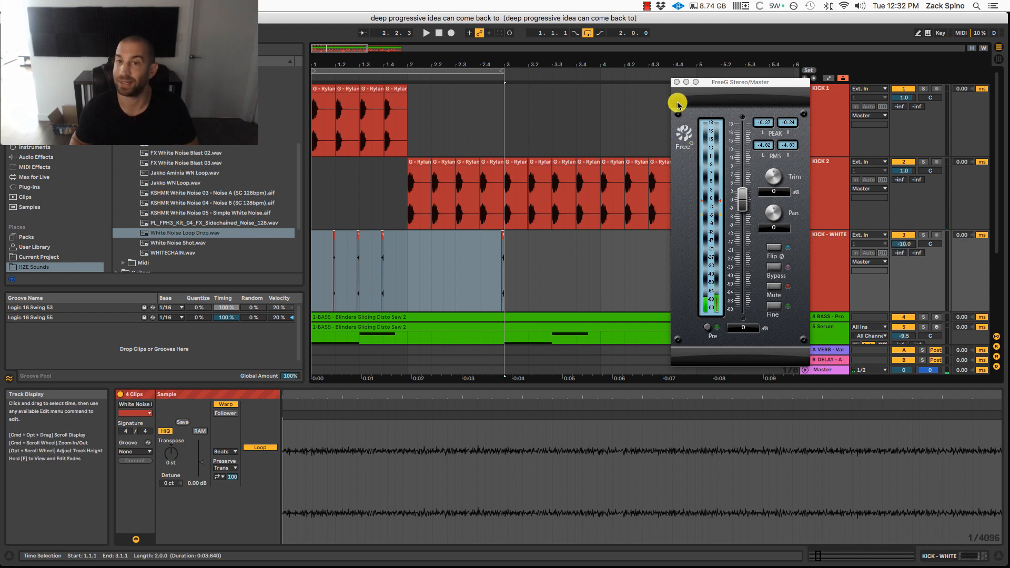
Step: Close the FreeG meter window and show the device chain of the KICK 1 track
{"action": "left_click", "coordinate": [675, 83]}
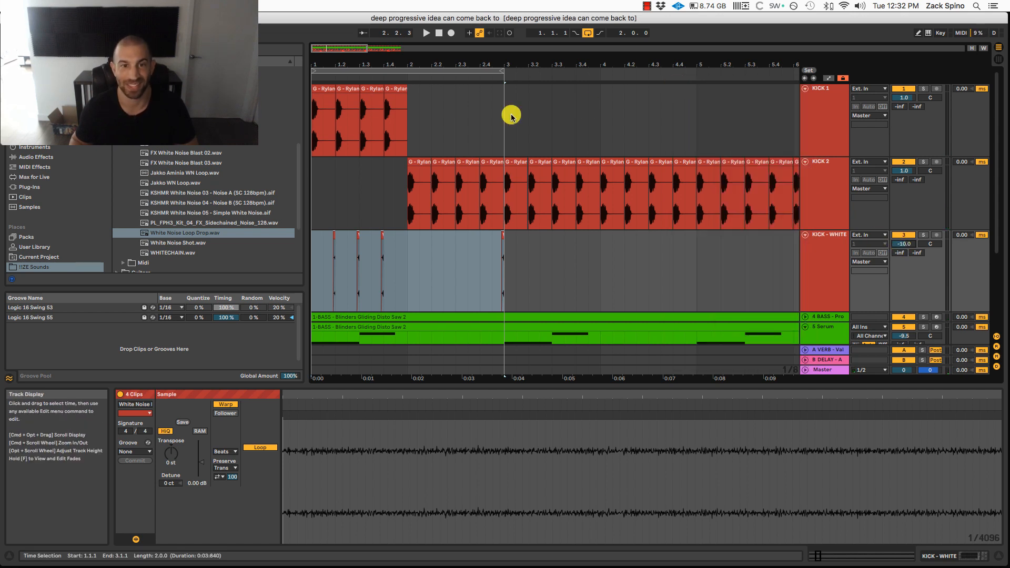
{"action": "left_click", "coordinate": [823, 118]}
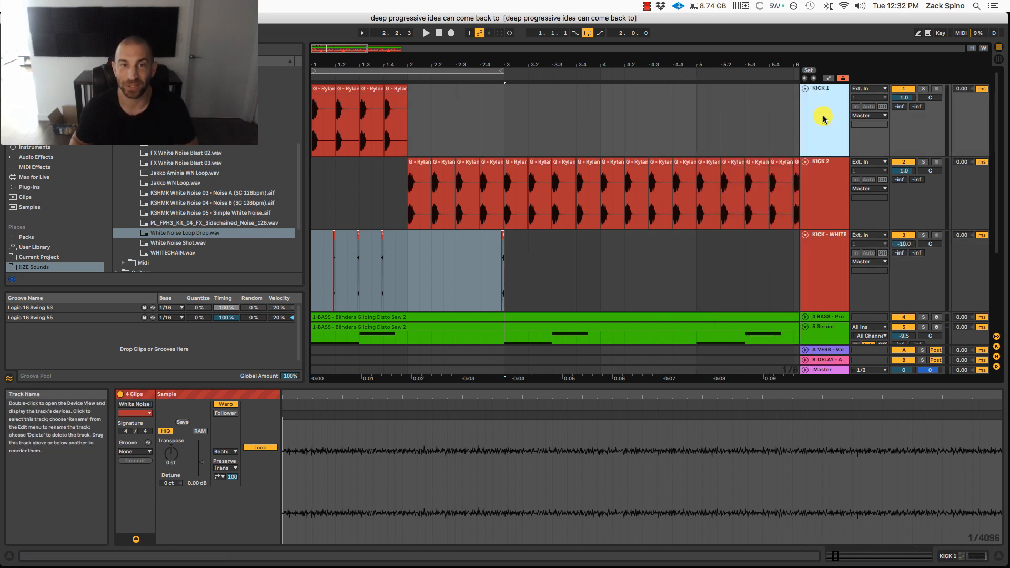
{"action": "left_click", "coordinate": [966, 558]}
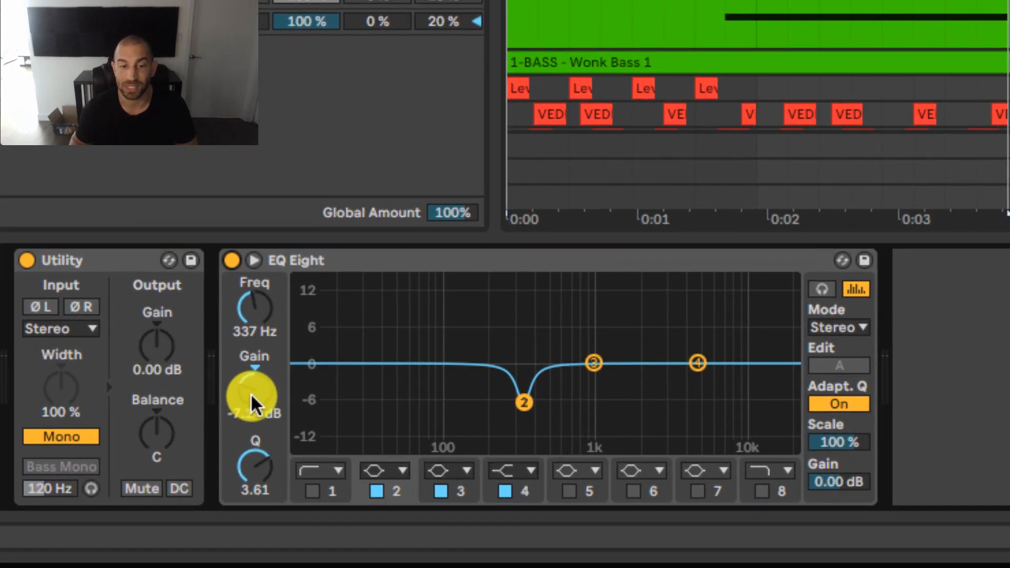
Step: Boost EQ Eight band 2 at 337 Hz to 15 dB and try a wider Q during playback, undoing the Q change
{"action": "left_click_drag", "start_coordinate": [252, 405], "coordinate": [252, 332]}
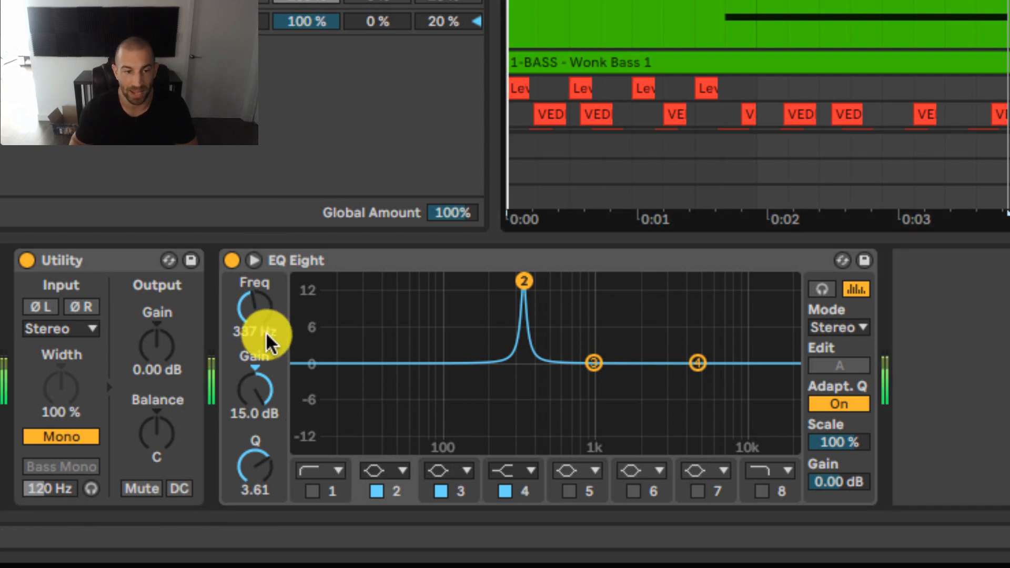
{"action": "key", "text": "space"}
{"action": "left_click_drag", "start_coordinate": [237, 473], "coordinate": [237, 513]}
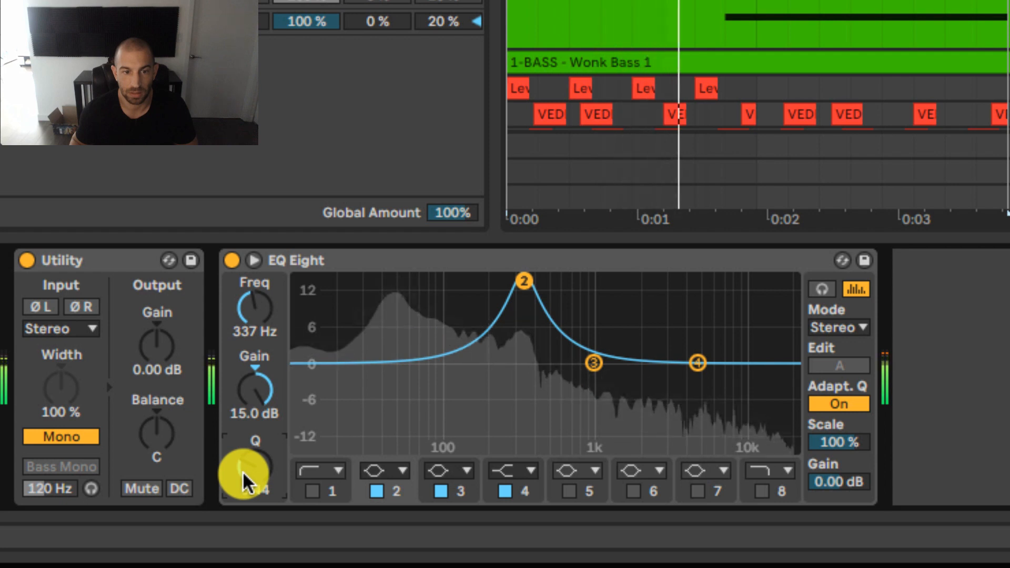
{"action": "key", "text": "space"}
{"action": "key", "text": "ctrl+z"}
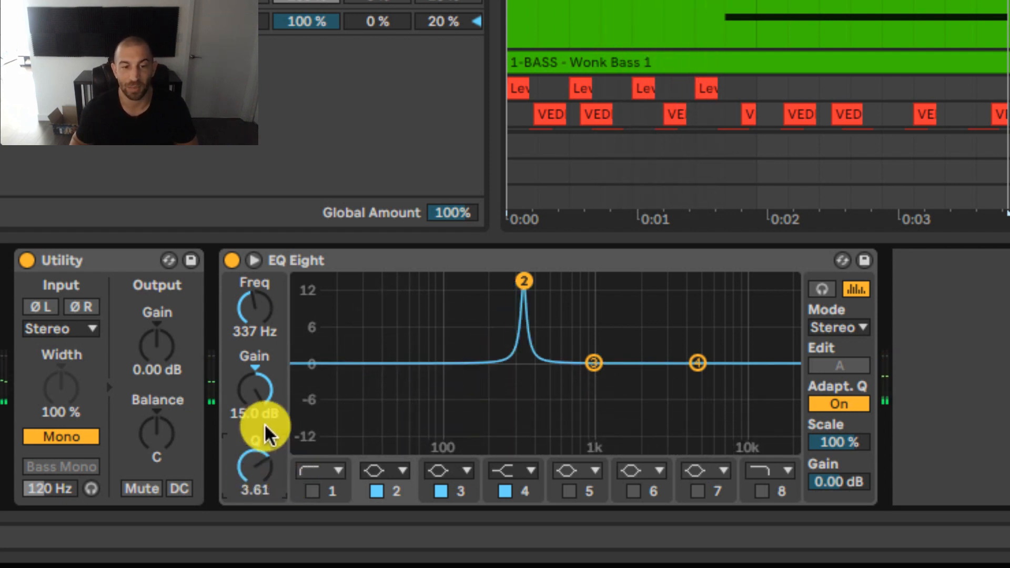
Step: Audition the narrow 15 dB boost on EQ Eight band 2 around 337 Hz with short playbacks of the soloed kick
{"action": "key", "text": "space"}
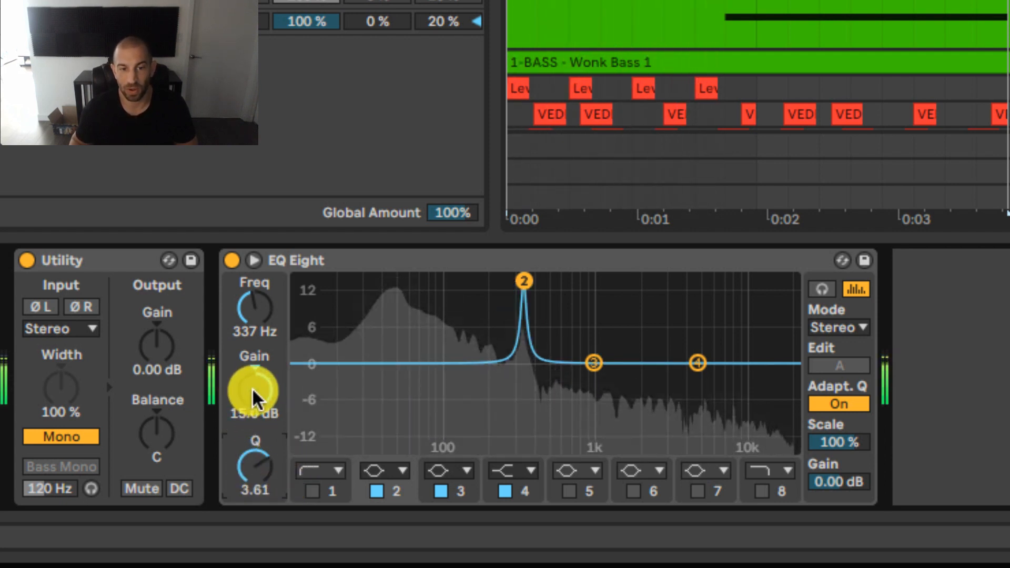
{"action": "key", "text": "space"}
{"action": "mouse_move", "coordinate": [521, 282]}
{"action": "left_mouse_down"}
{"action": "mouse_move", "coordinate": [474, 282]}
{"action": "mouse_move", "coordinate": [547, 282]}
{"action": "mouse_move", "coordinate": [524, 282]}
{"action": "left_mouse_up"}
{"action": "key", "text": "space"}
{"action": "key", "text": "space"}
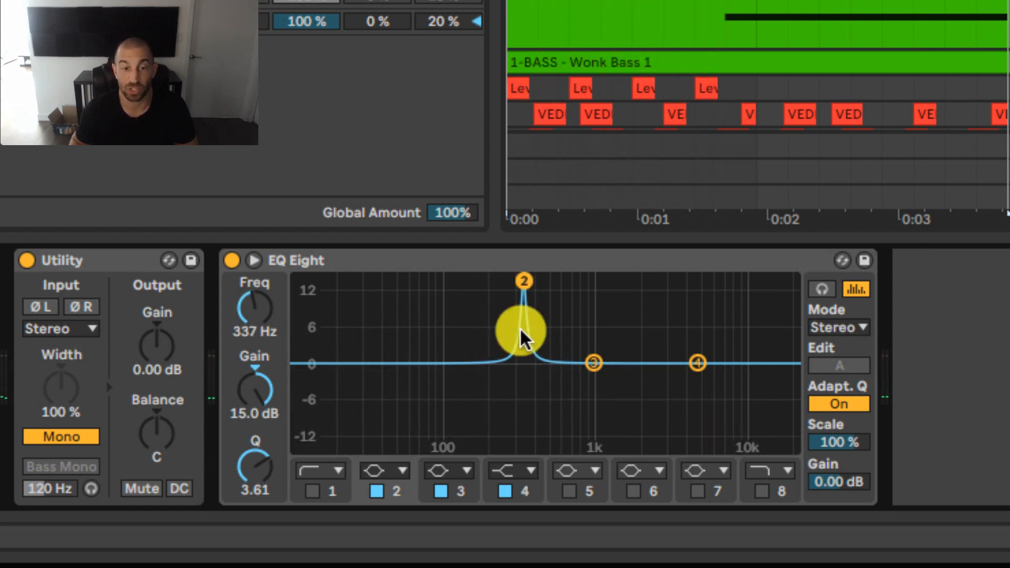
Step: Set the gain of EQ Eight band 2 to -7.14 dB and play the loop to hear the cut
{"action": "left_click_drag", "start_coordinate": [256, 387], "coordinate": [249, 400]}
{"action": "key", "text": "space"}
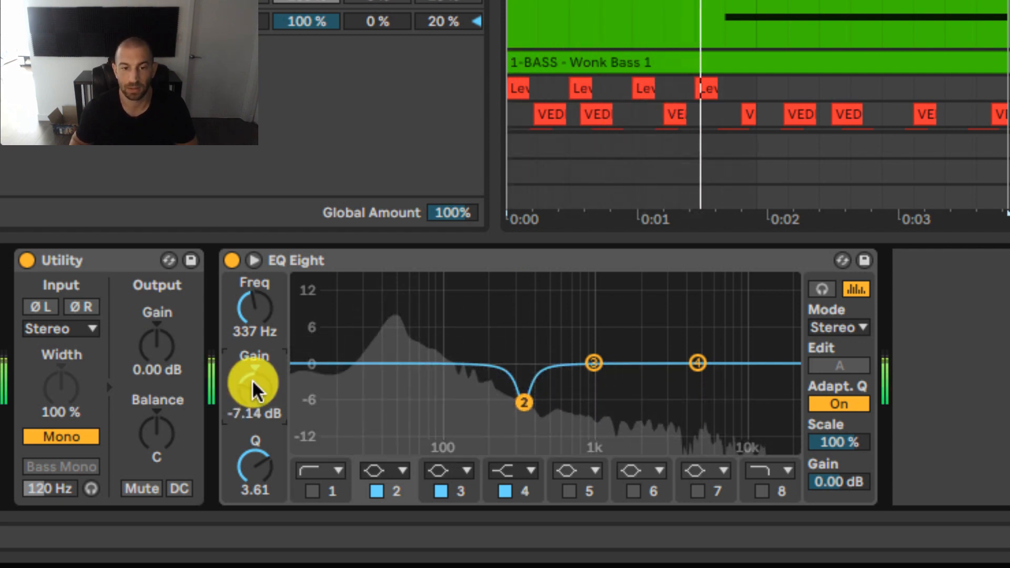
{"action": "key", "text": "space"}
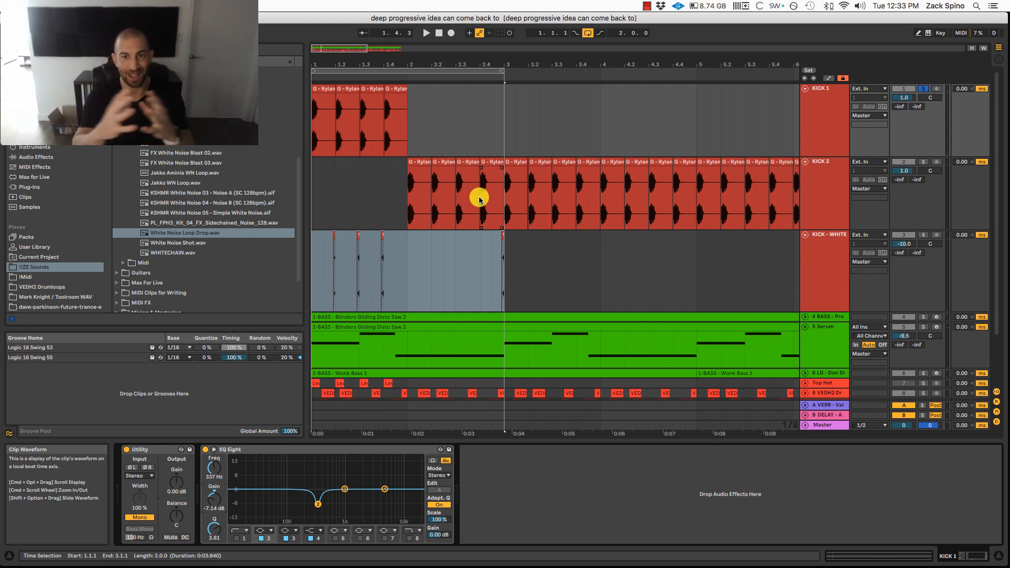
Step: Turn off the solo of KICK 1 and play the two-bar loop with all tracks and the kick's EQ active
{"action": "left_click", "coordinate": [923, 89]}
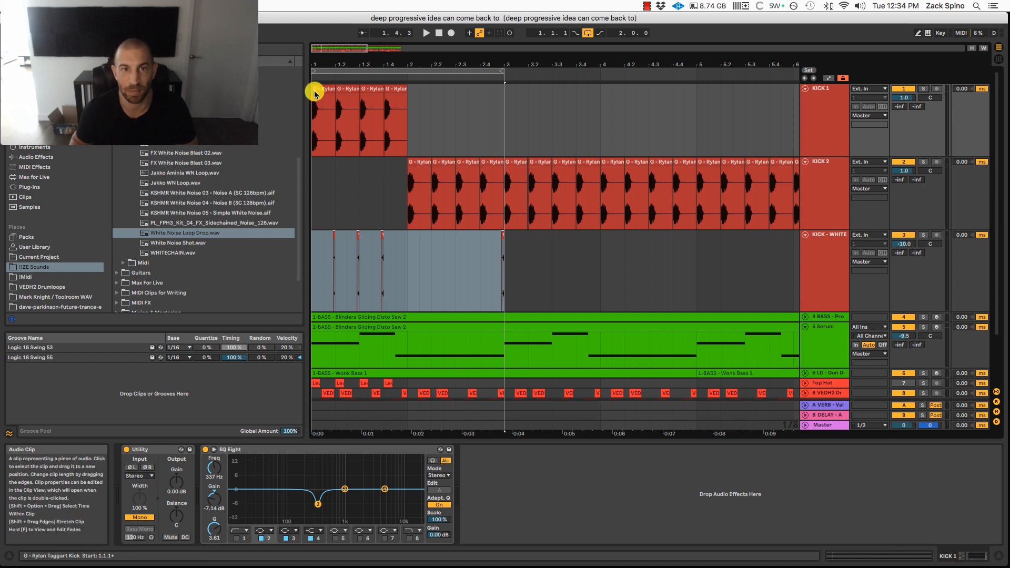
{"action": "key", "text": "space"}
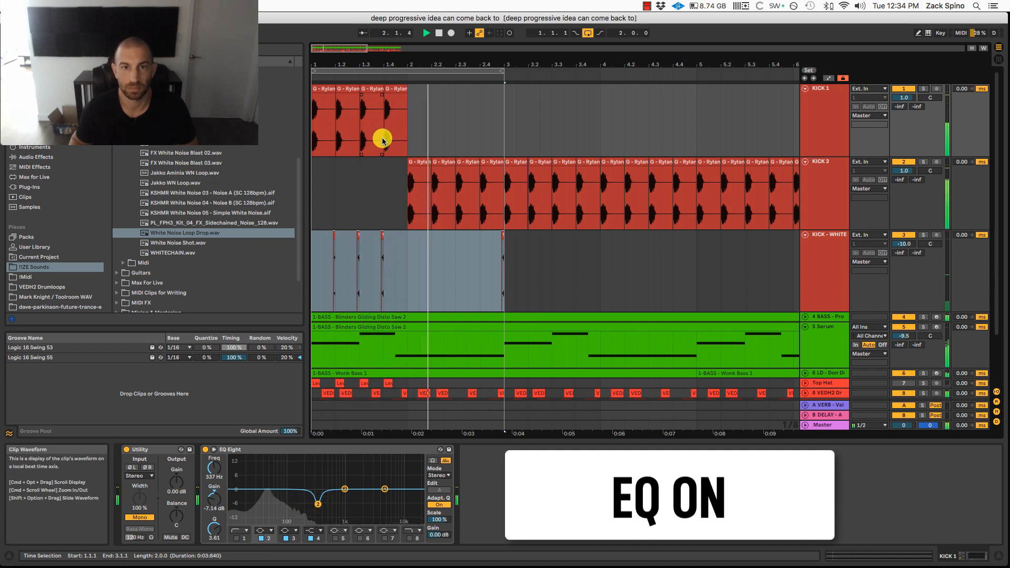
{"action": "key", "text": "space"}
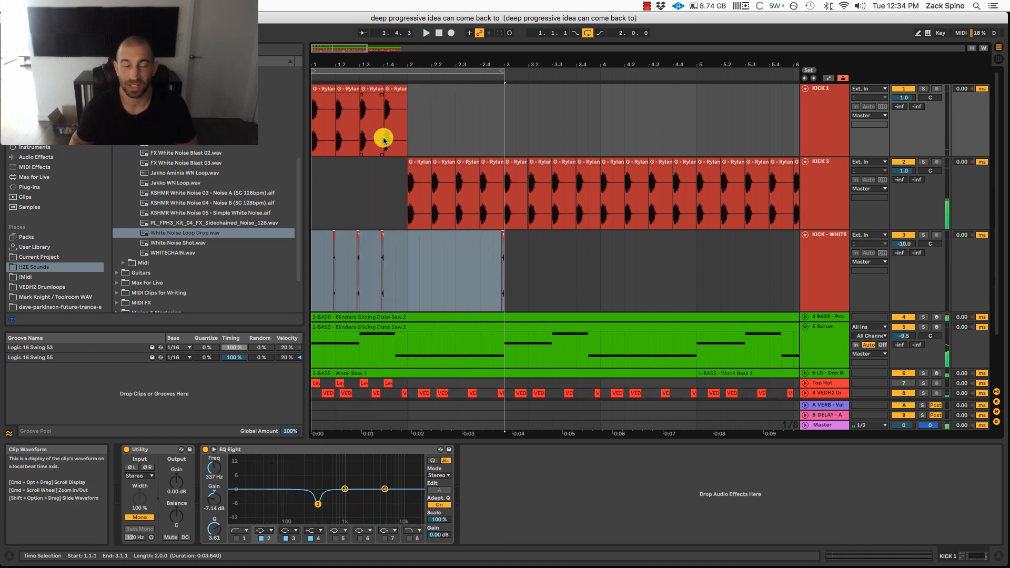